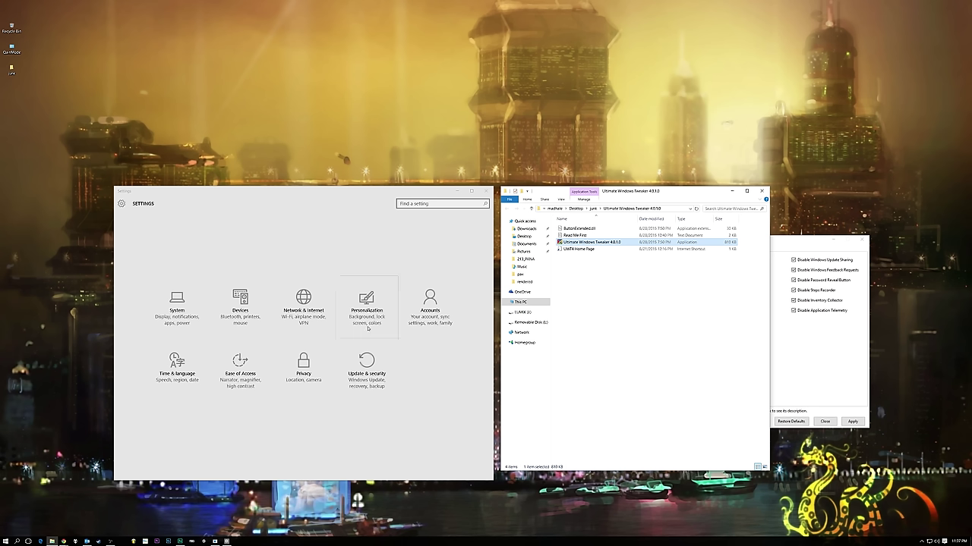
Extend the lower edge of the File Explorer window to line up with the Settings window.
{"action": "mouse_move", "coordinate": [227, 542]}
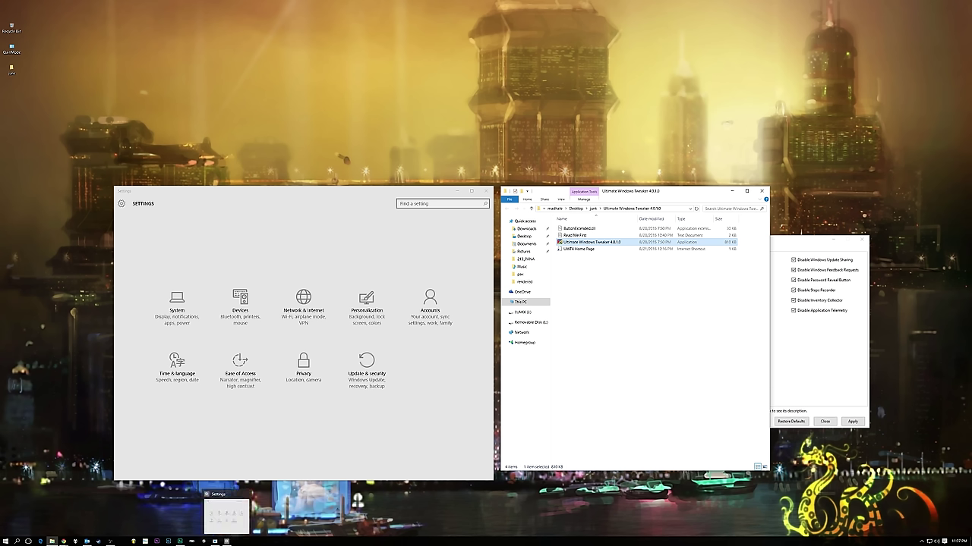
{"action": "left_click_drag", "start_coordinate": [600, 471], "coordinate": [597, 482]}
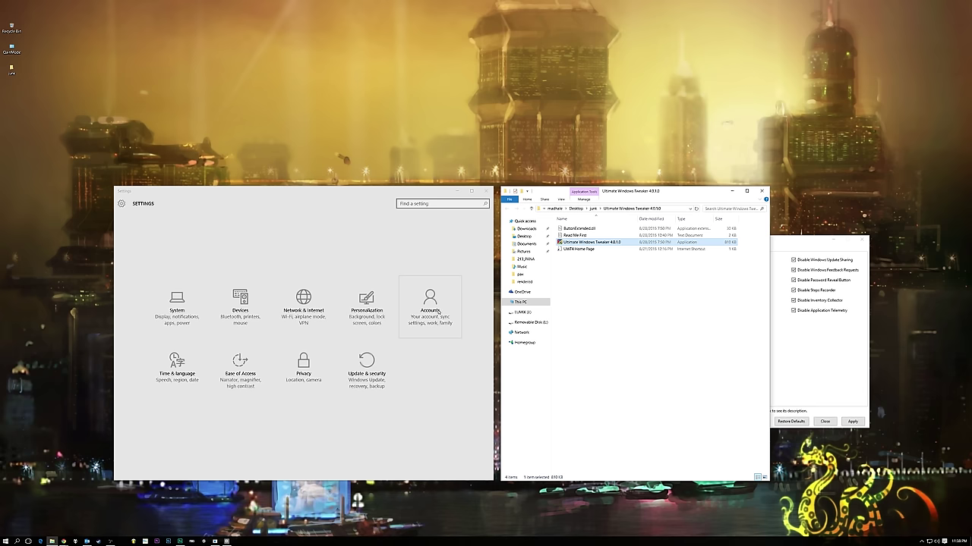
Examine the account type and profile picture options on the Your account page of the Accounts settings.
{"action": "left_click", "coordinate": [439, 313]}
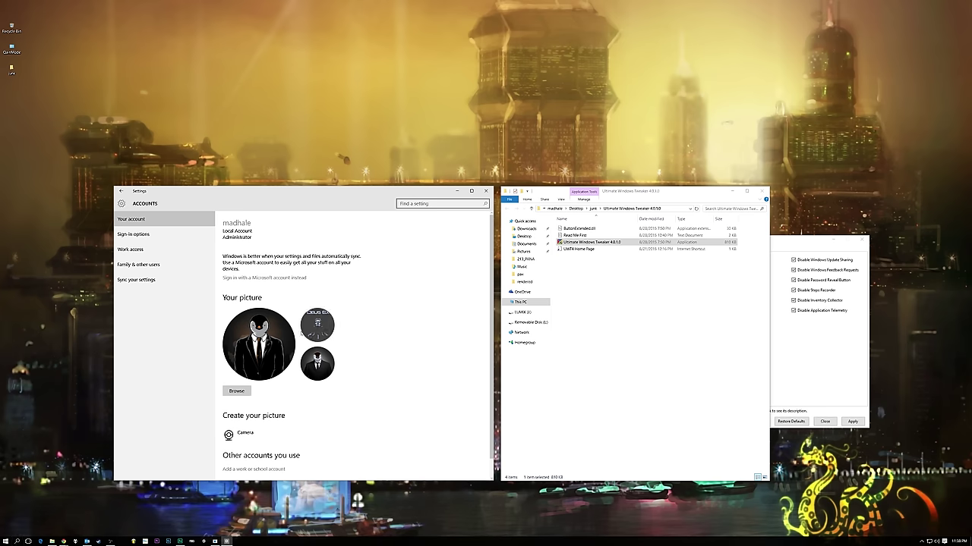
{"action": "left_click", "coordinate": [118, 192]}
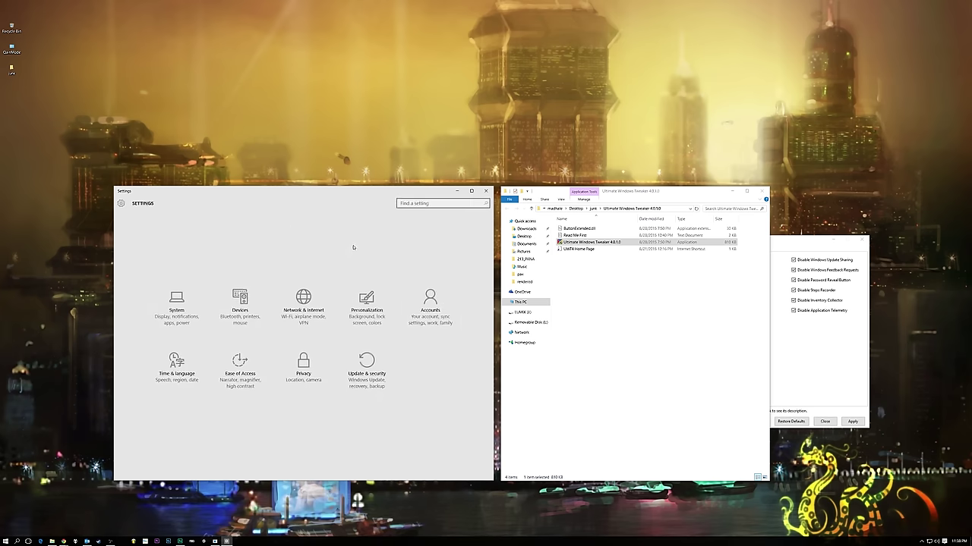
{"action": "left_click", "coordinate": [434, 304]}
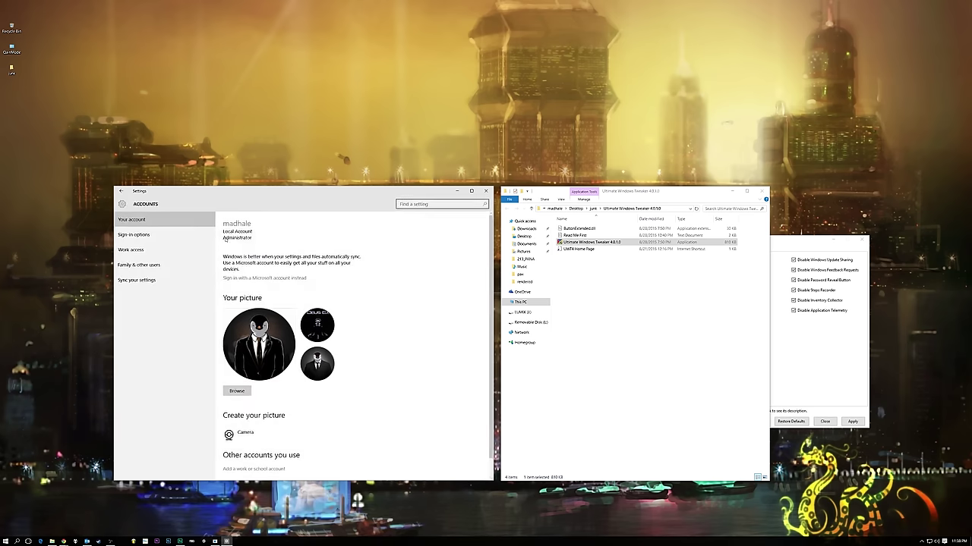
{"action": "left_click", "coordinate": [236, 391]}
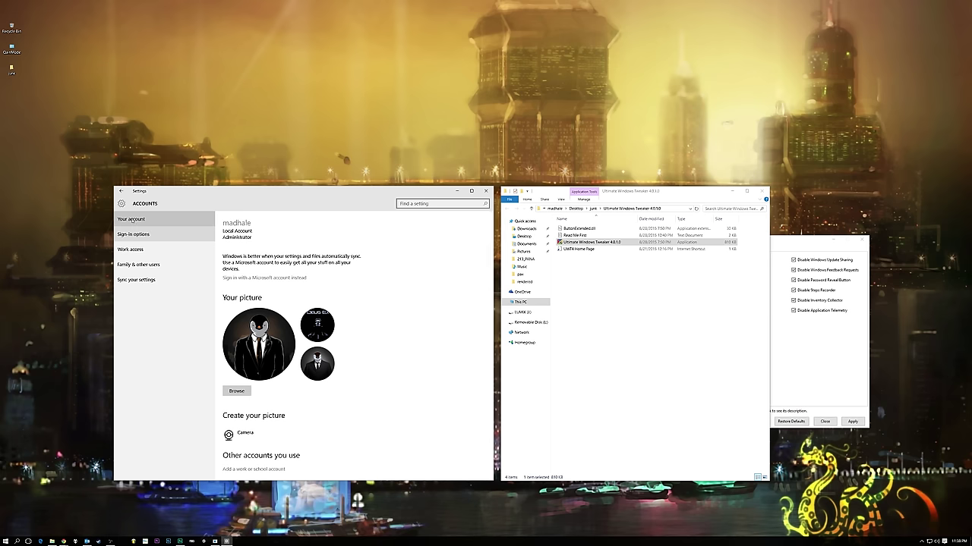
{"action": "left_click", "coordinate": [121, 191]}
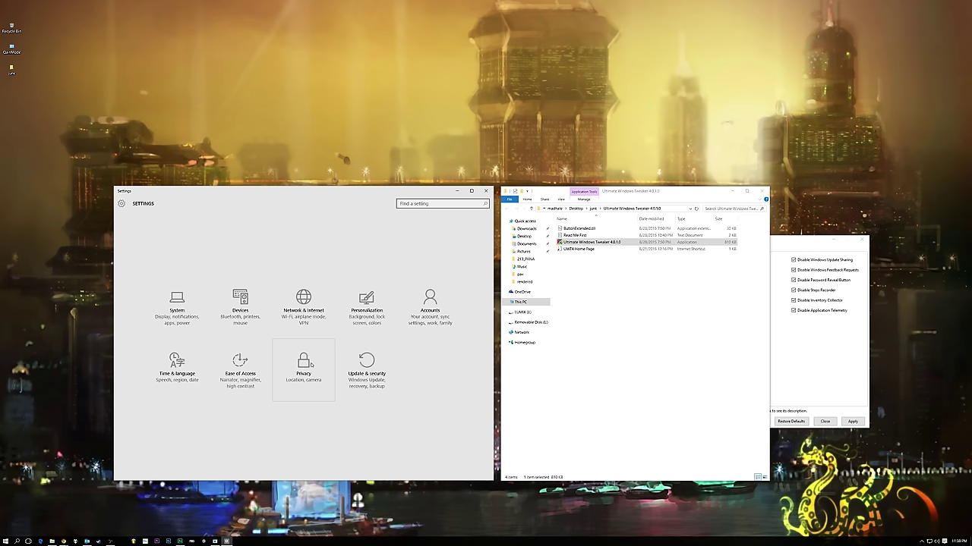
Open the Privacy settings and review the Location page, including location history and app permissions.
{"action": "left_click", "coordinate": [304, 368]}
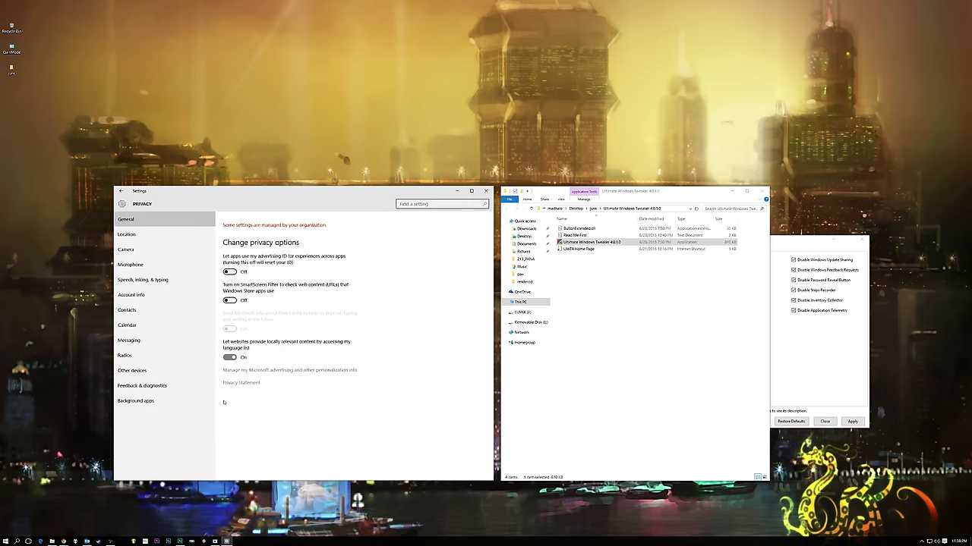
{"action": "left_click", "coordinate": [133, 232]}
{"action": "scroll", "coordinate": [387, 399], "scroll_direction": "down", "scroll_amount": 3}
{"action": "scroll", "coordinate": [387, 399], "scroll_direction": "up", "scroll_amount": 3}
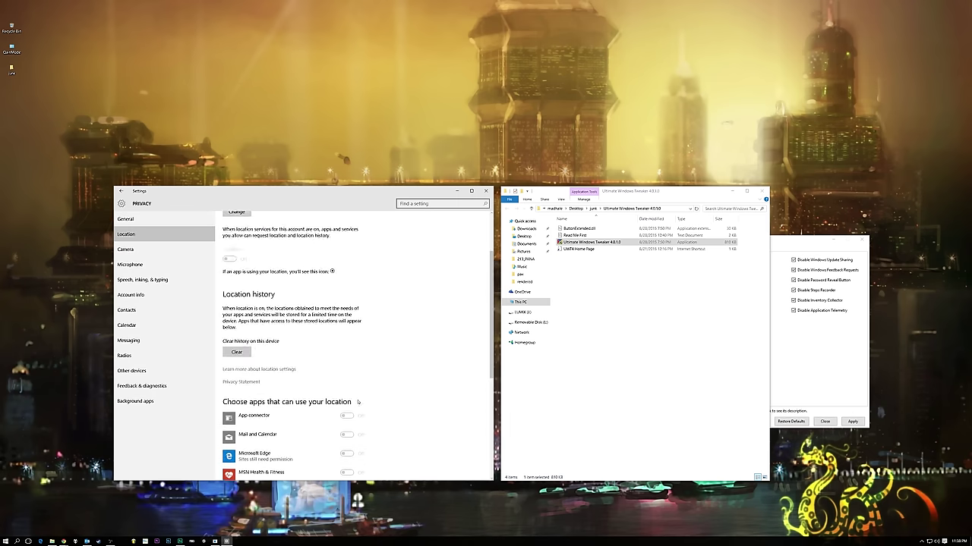
{"action": "scroll", "coordinate": [380, 410], "scroll_direction": "down", "scroll_amount": 6}
{"action": "scroll", "coordinate": [362, 429], "scroll_direction": "up", "scroll_amount": 6}
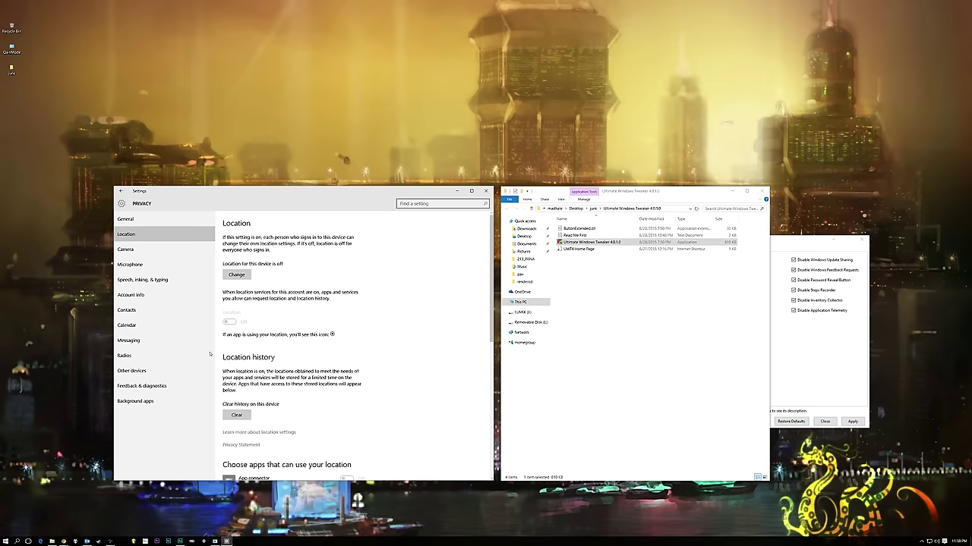
Review the Privacy pages for Camera, Speech, Account info, Contacts, Calendar, Messaging, Radios, Other devices and Background apps.
{"action": "left_click", "coordinate": [152, 250]}
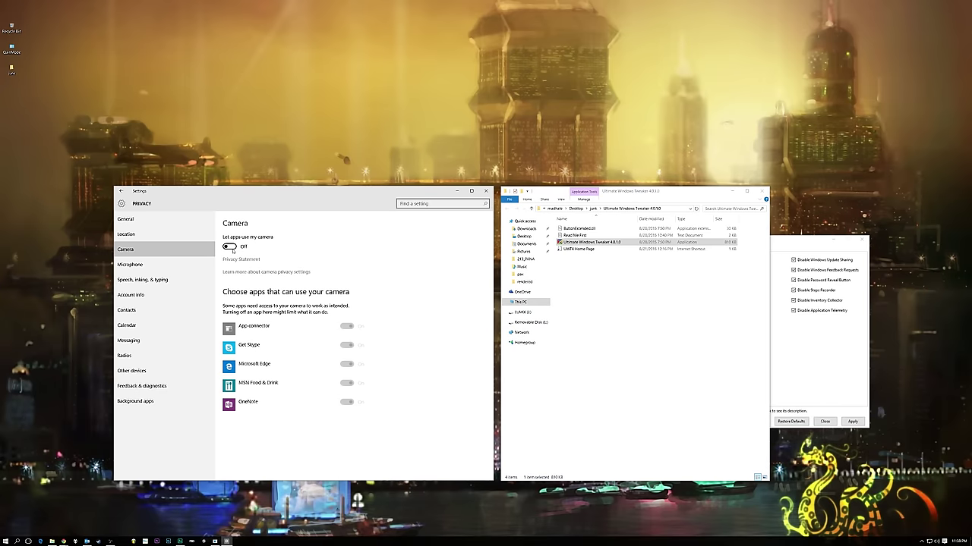
{"action": "left_click", "coordinate": [152, 280]}
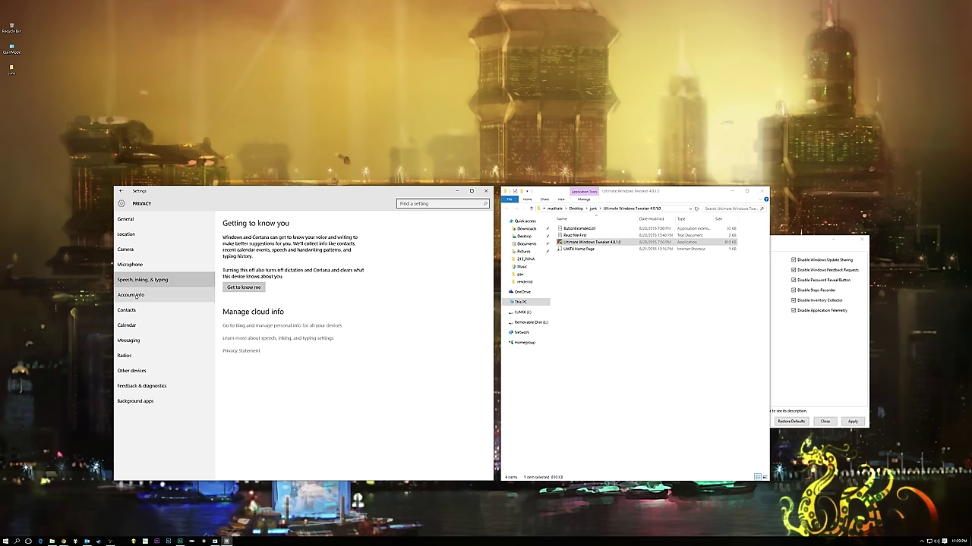
{"action": "left_click", "coordinate": [174, 295]}
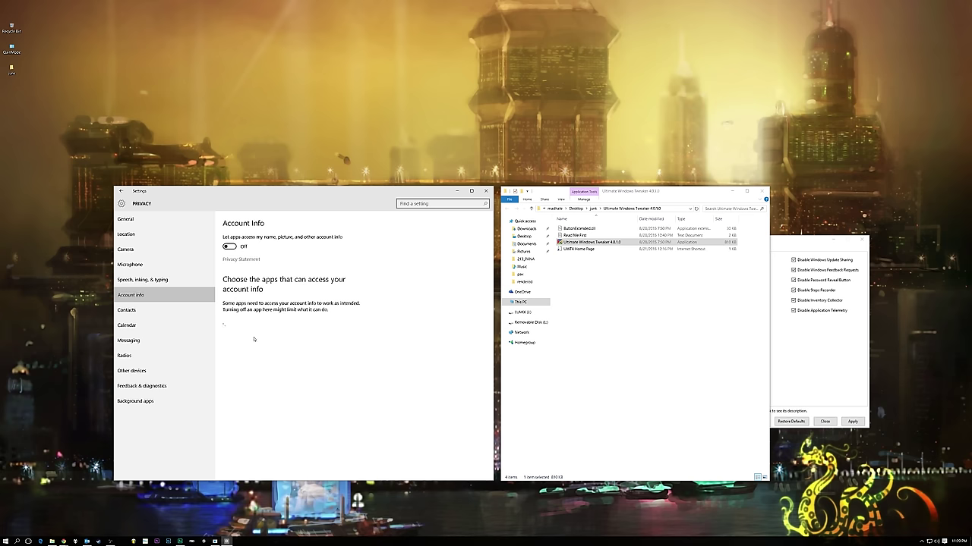
{"action": "left_click", "coordinate": [145, 310]}
{"action": "left_click", "coordinate": [144, 324]}
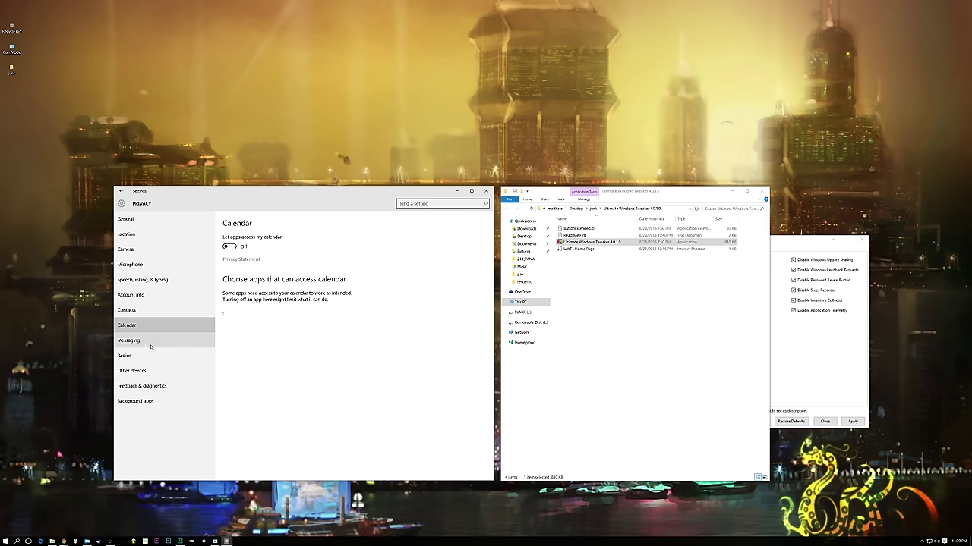
{"action": "left_click", "coordinate": [149, 343]}
{"action": "left_click", "coordinate": [154, 357]}
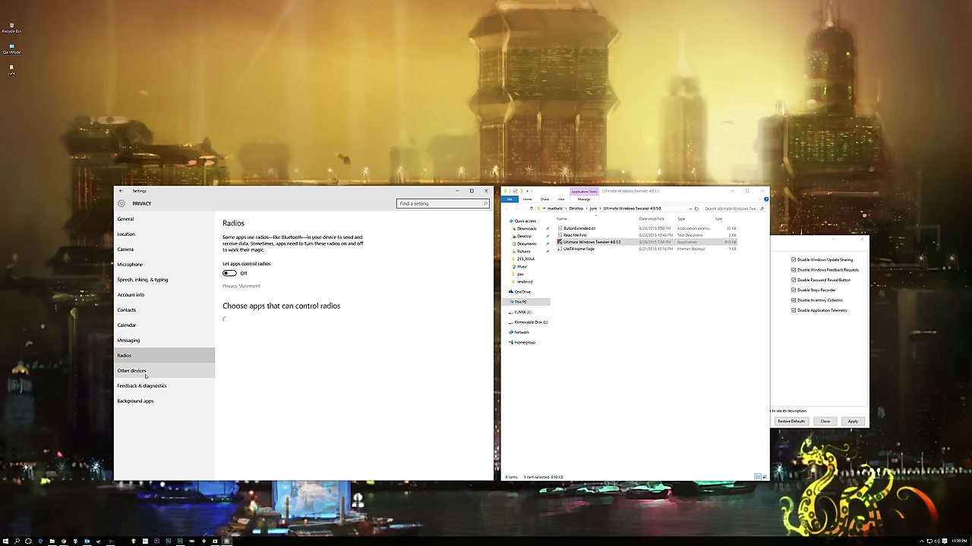
{"action": "left_click", "coordinate": [152, 371]}
{"action": "left_click", "coordinate": [152, 401]}
Switch to the Ultimate Windows Tweaker article and program, and examine the Performance, User Accounts, Customization and System Information categories.
{"action": "left_click", "coordinate": [601, 243]}
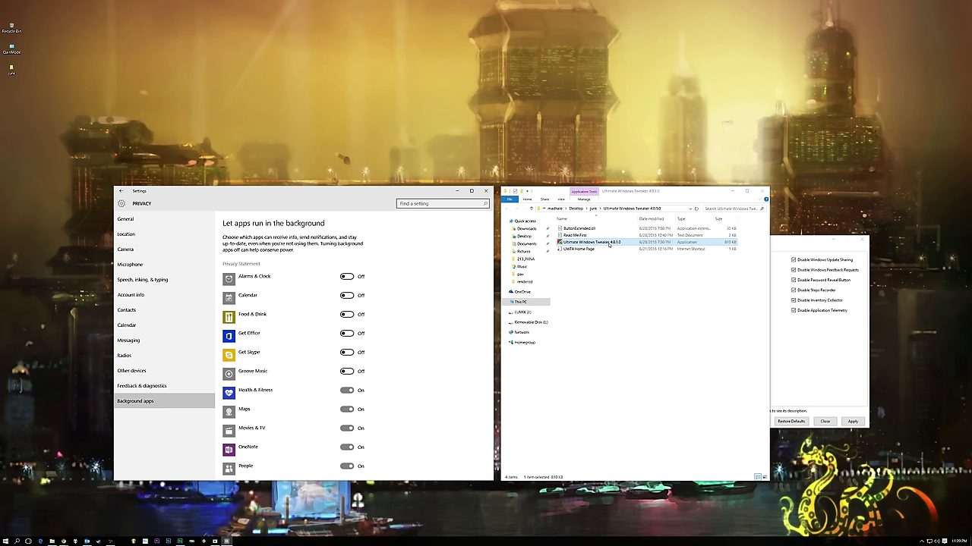
{"action": "key", "text": "super+Tab"}
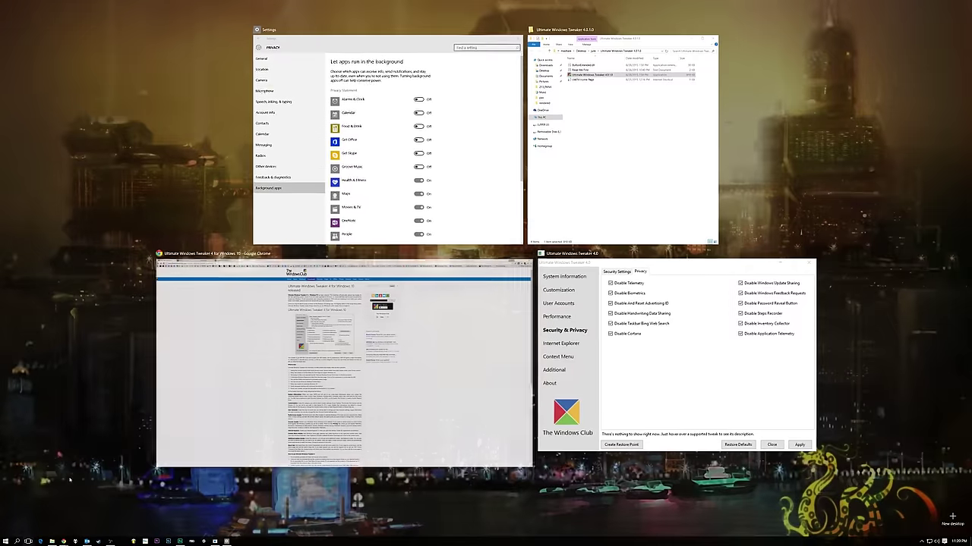
{"action": "left_click", "coordinate": [270, 262]}
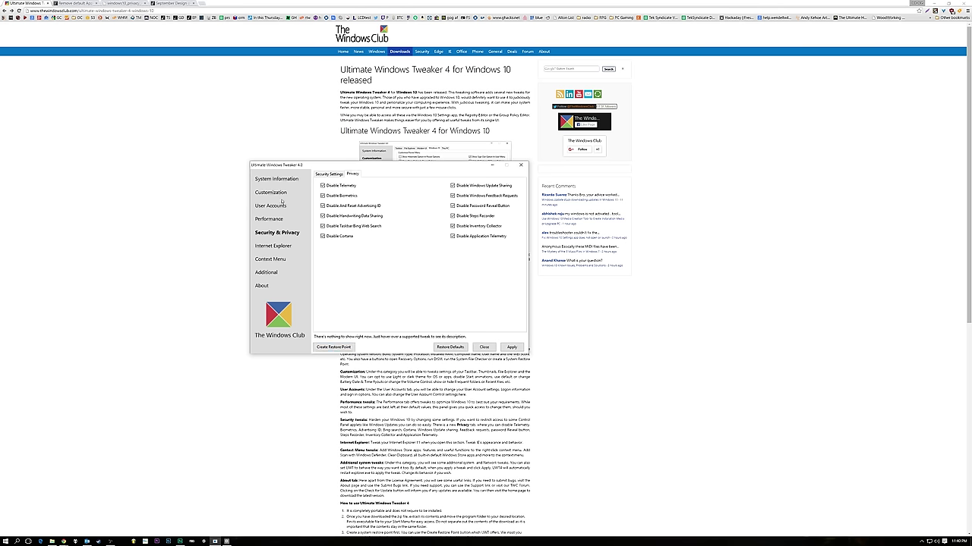
{"action": "left_click", "coordinate": [268, 219]}
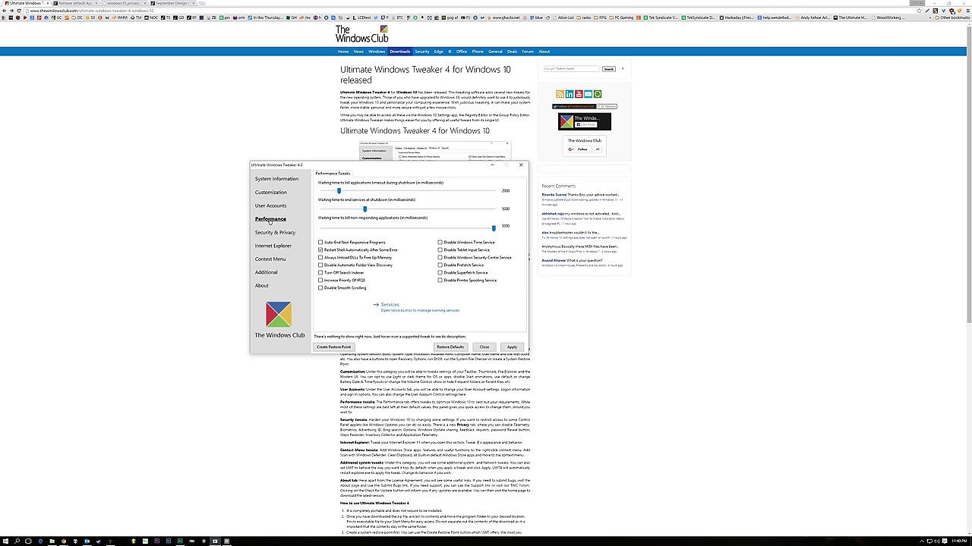
{"action": "left_click", "coordinate": [281, 206]}
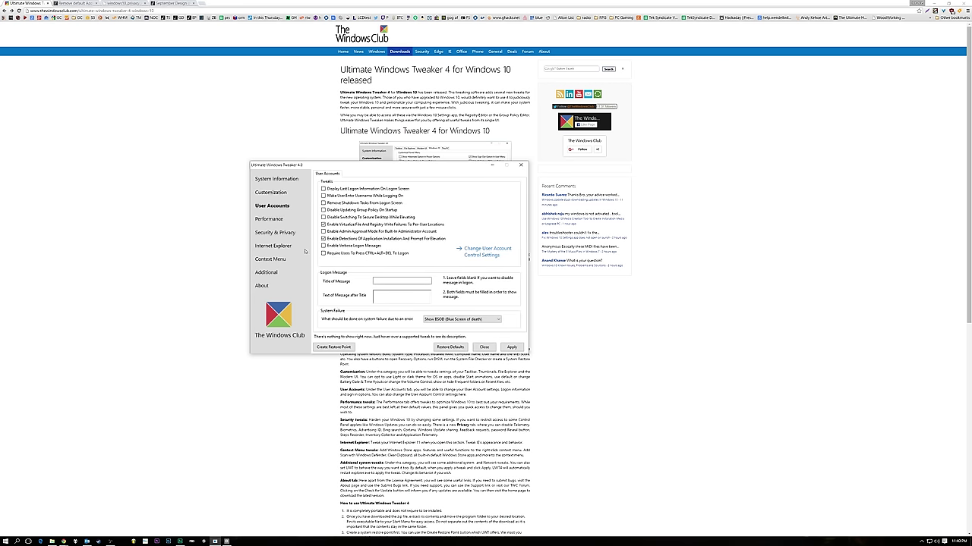
{"action": "left_click", "coordinate": [278, 194]}
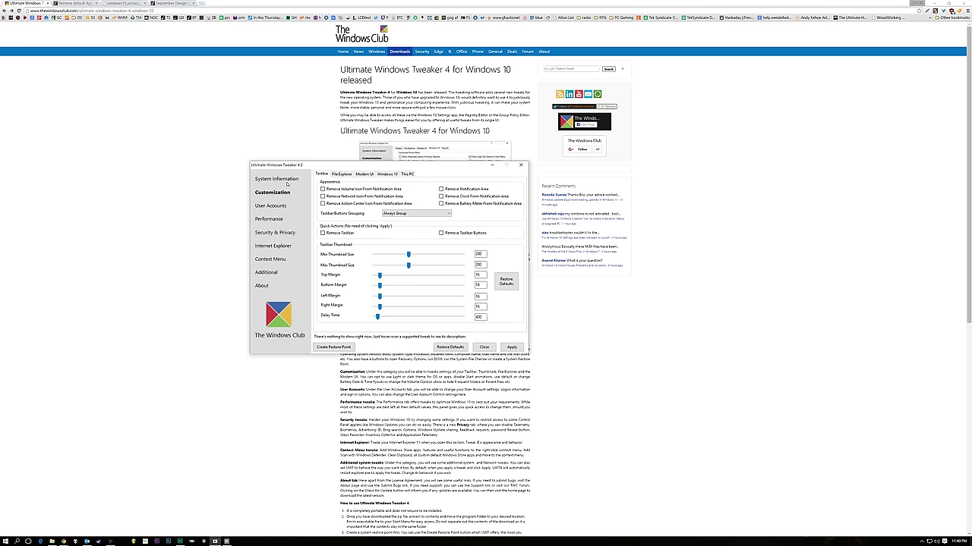
{"action": "left_click", "coordinate": [286, 181]}
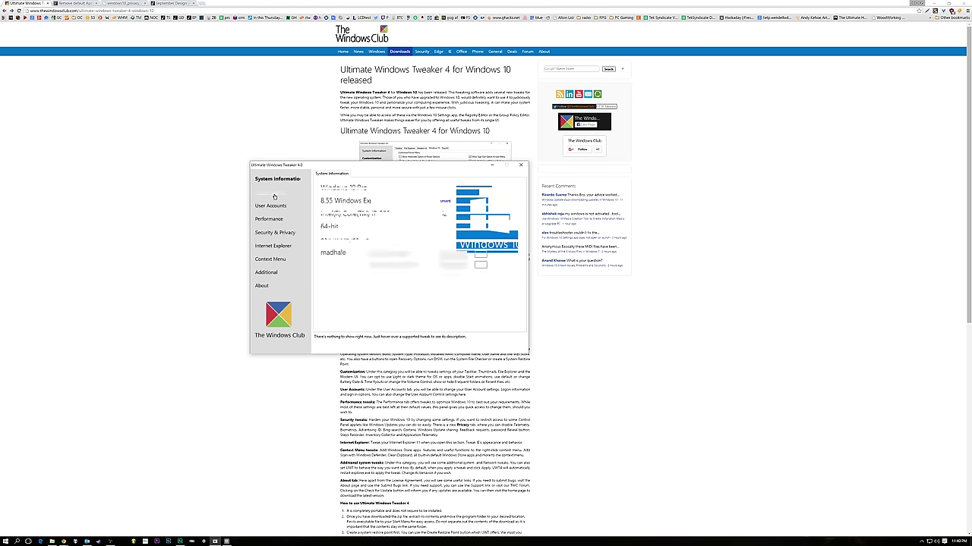
{"action": "left_click", "coordinate": [274, 195]}
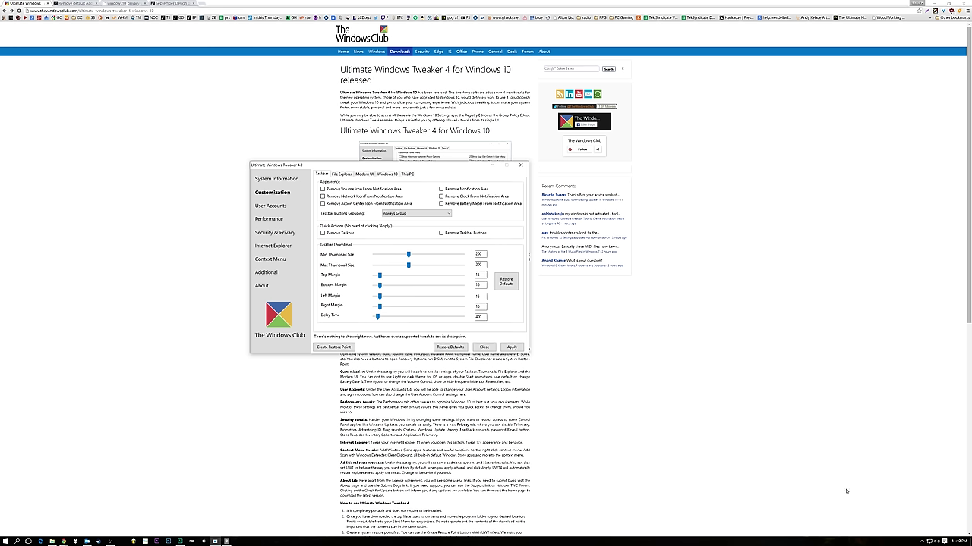
Open the OneDrive settings from its notification area entry and change an option on the Settings page.
{"action": "left_click", "coordinate": [920, 541]}
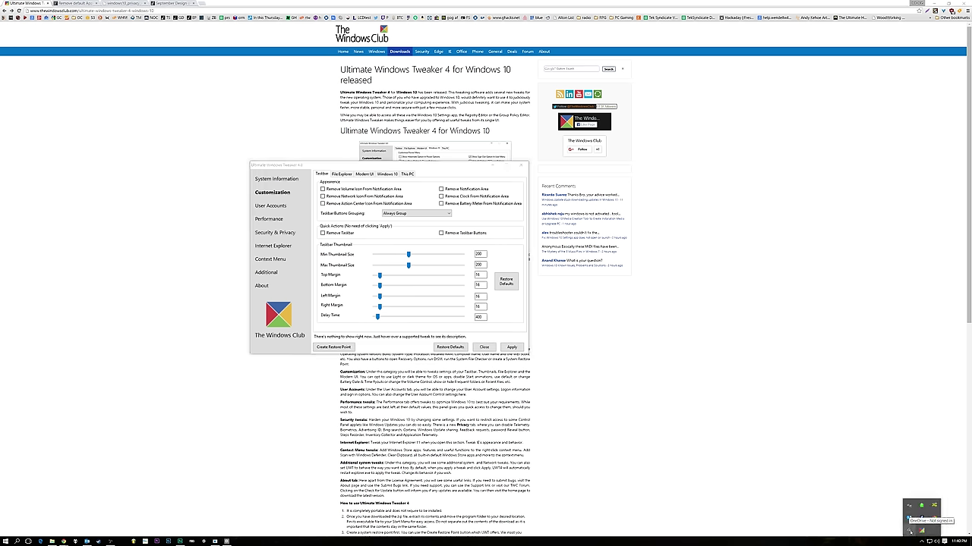
{"action": "right_click", "coordinate": [910, 531]}
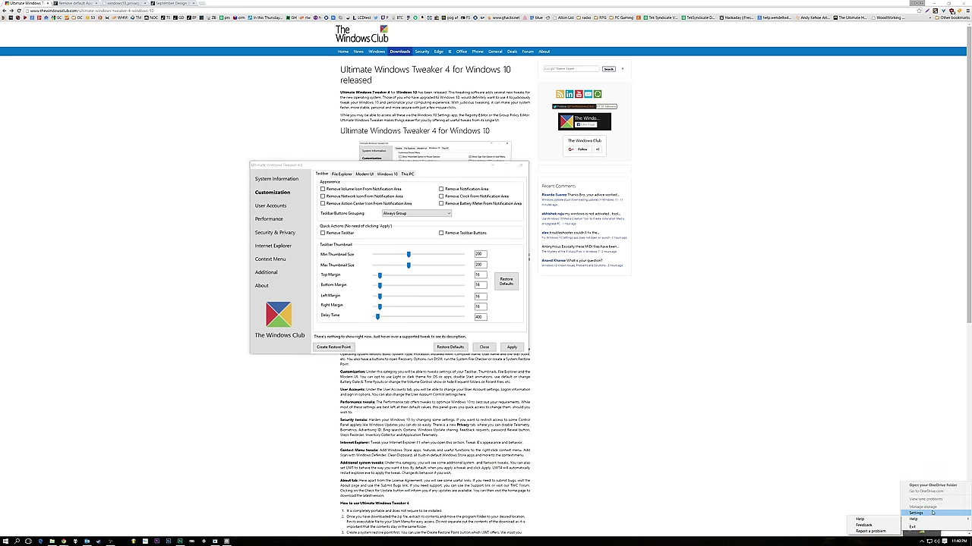
{"action": "left_click", "coordinate": [932, 513]}
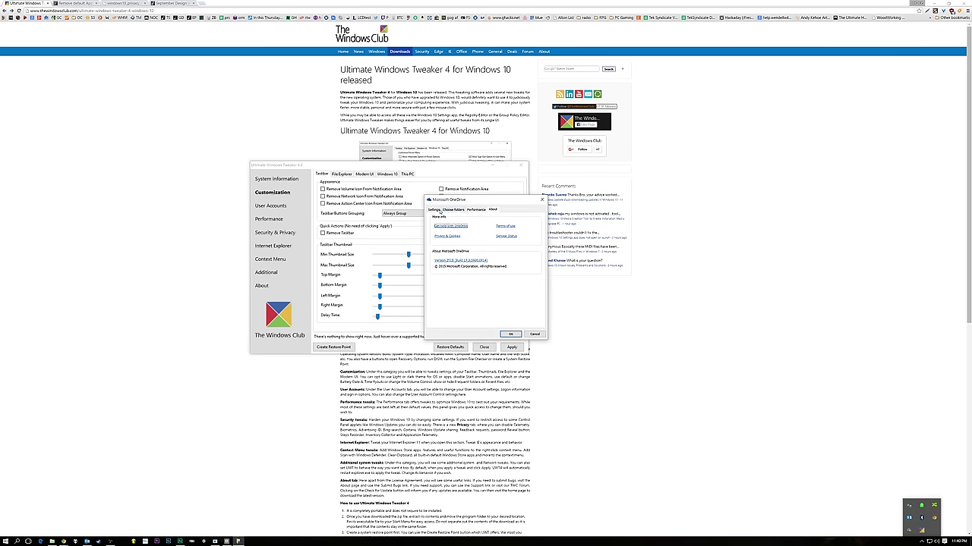
{"action": "left_click", "coordinate": [435, 209]}
{"action": "left_click", "coordinate": [436, 233]}
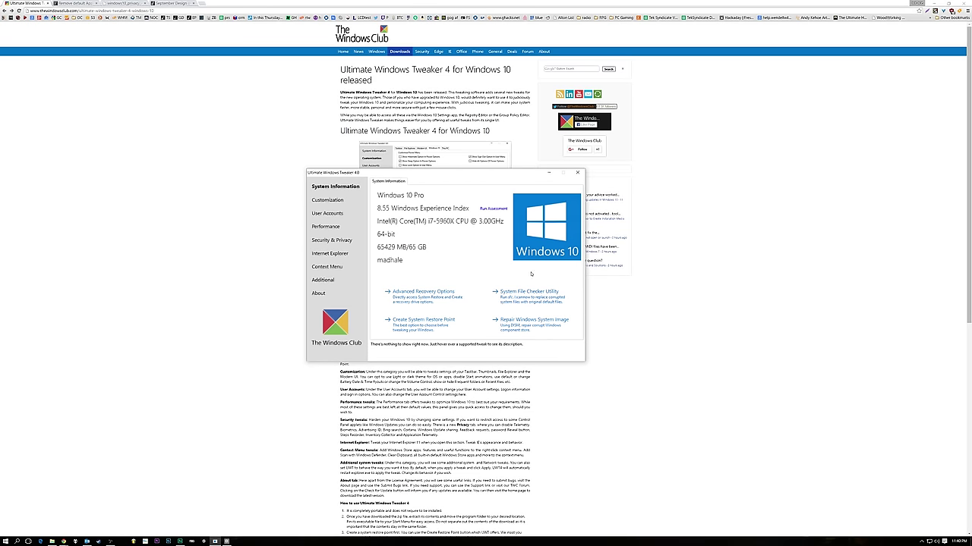
Examine the Security & Privacy category in Ultimate Windows Tweaker.
{"action": "left_click", "coordinate": [336, 242]}
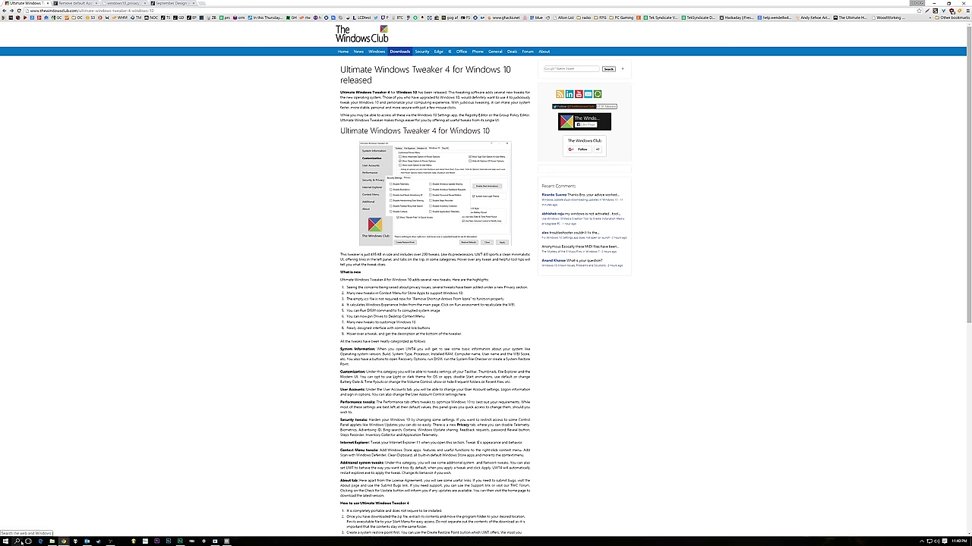
{"action": "left_click", "coordinate": [215, 541]}
{"action": "left_click", "coordinate": [215, 541]}
Check the taskbar search and set its display option to Hidden.
{"action": "left_click", "coordinate": [17, 541]}
{"action": "left_click", "coordinate": [182, 411]}
{"action": "right_click", "coordinate": [270, 540]}
{"action": "mouse_move", "coordinate": [318, 468]}
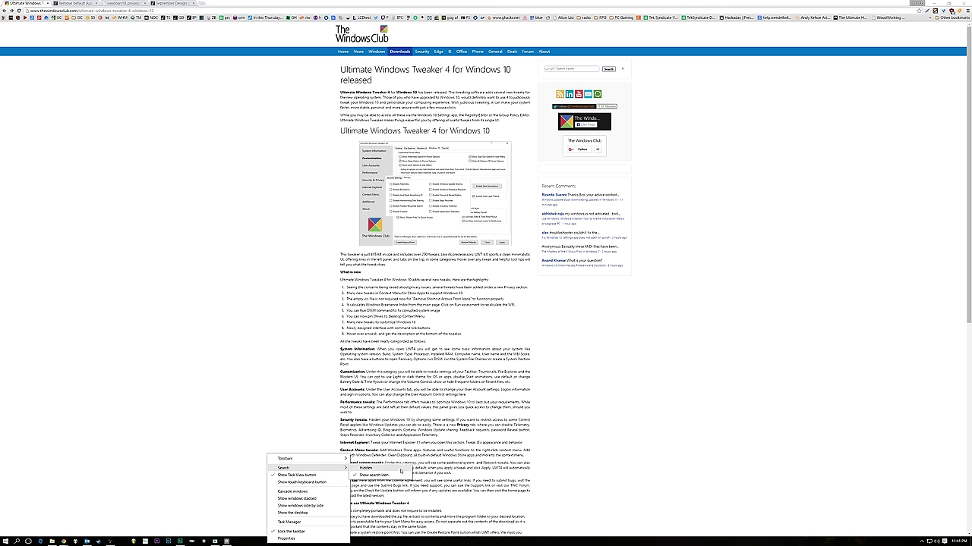
{"action": "left_click", "coordinate": [366, 468]}
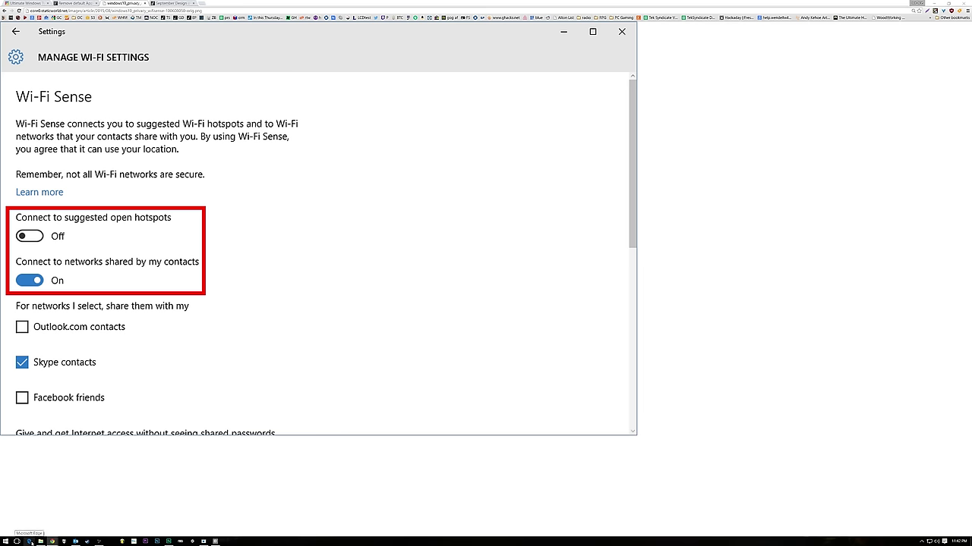
Open Microsoft Edge and review its advanced settings, including the Privacy and services options.
{"action": "left_click", "coordinate": [29, 541]}
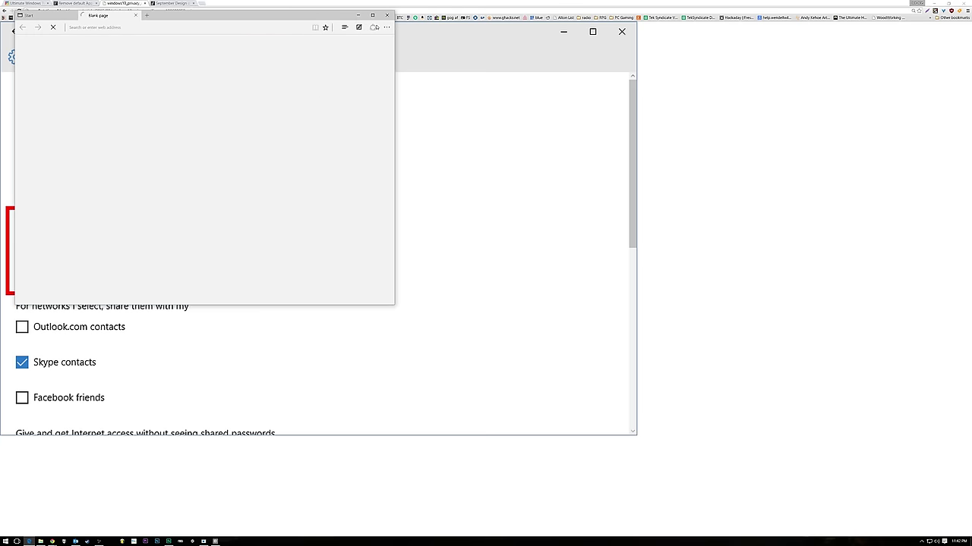
{"action": "left_click", "coordinate": [386, 26]}
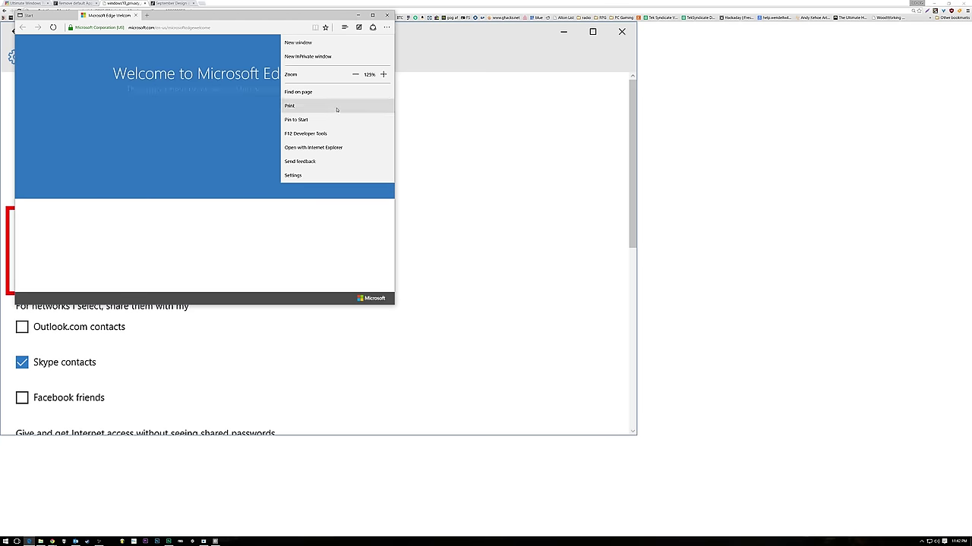
{"action": "left_click", "coordinate": [311, 175]}
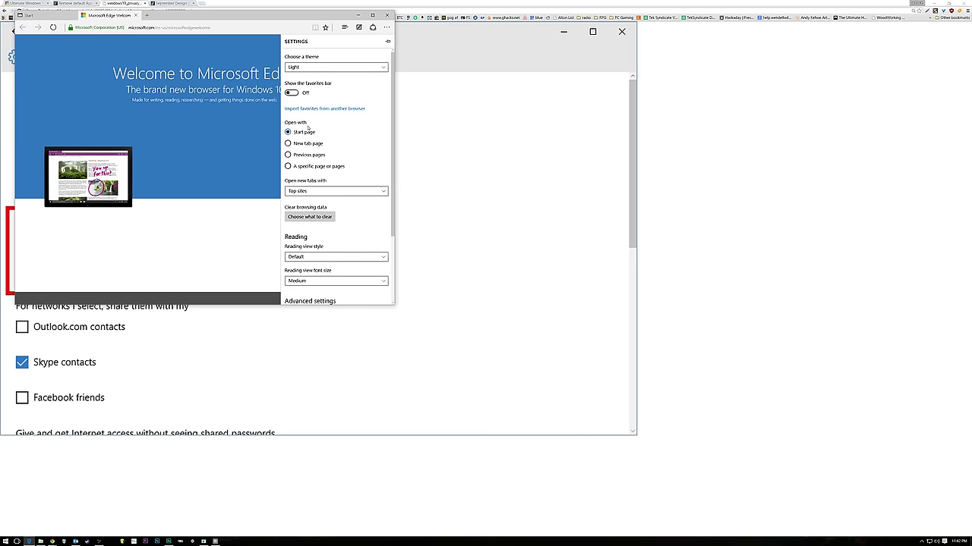
{"action": "scroll", "coordinate": [385, 205], "scroll_direction": "down", "scroll_amount": 3}
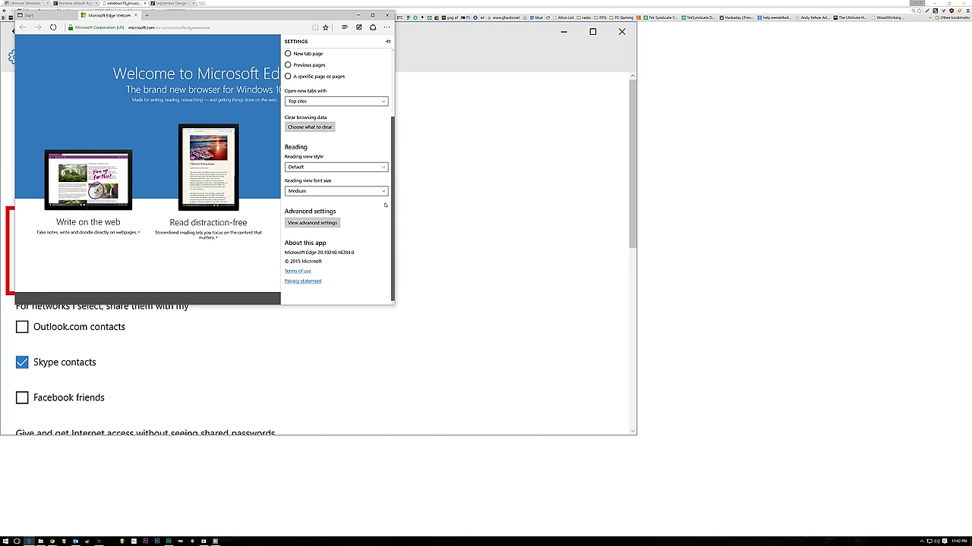
{"action": "left_click", "coordinate": [317, 223]}
{"action": "scroll", "coordinate": [333, 174], "scroll_direction": "down", "scroll_amount": 3}
{"action": "scroll", "coordinate": [327, 289], "scroll_direction": "up", "scroll_amount": 3}
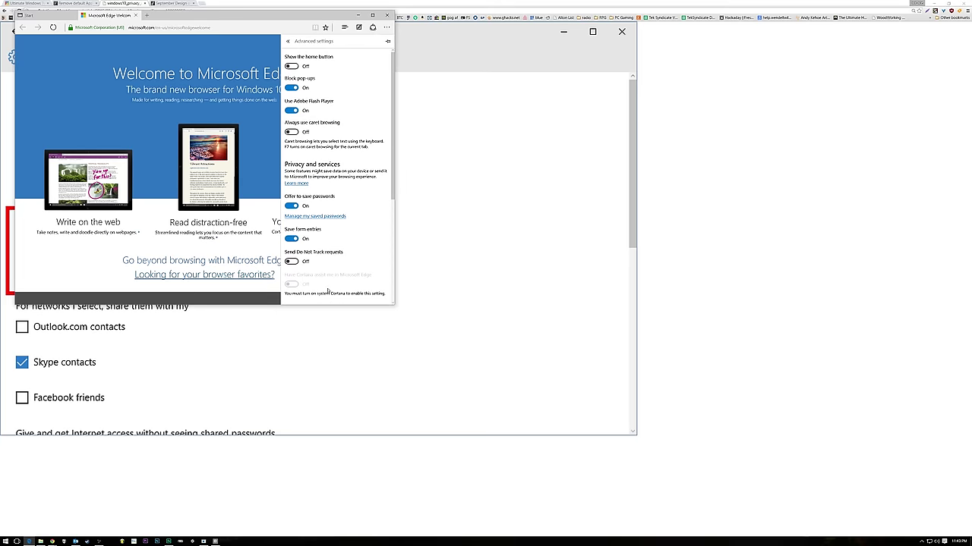
Look over the remaining Privacy and services options in Edge's advanced settings and close the browser.
{"action": "scroll", "coordinate": [335, 173], "scroll_direction": "down", "scroll_amount": 3}
{"action": "scroll", "coordinate": [344, 127], "scroll_direction": "up", "scroll_amount": 3}
{"action": "left_click", "coordinate": [387, 15]}
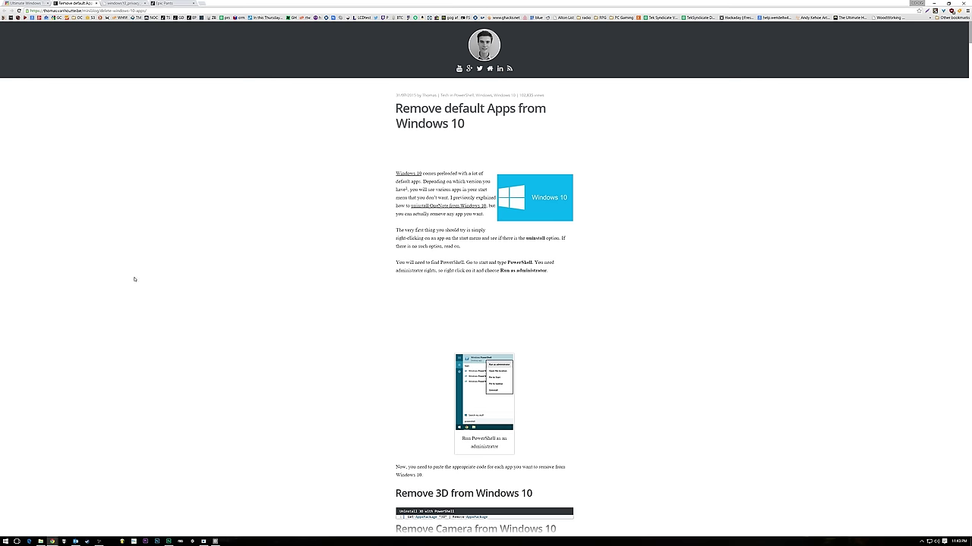
Open the Security and Maintenance control panel page and go to its Windows SmartScreen settings.
{"action": "key", "text": "super"}
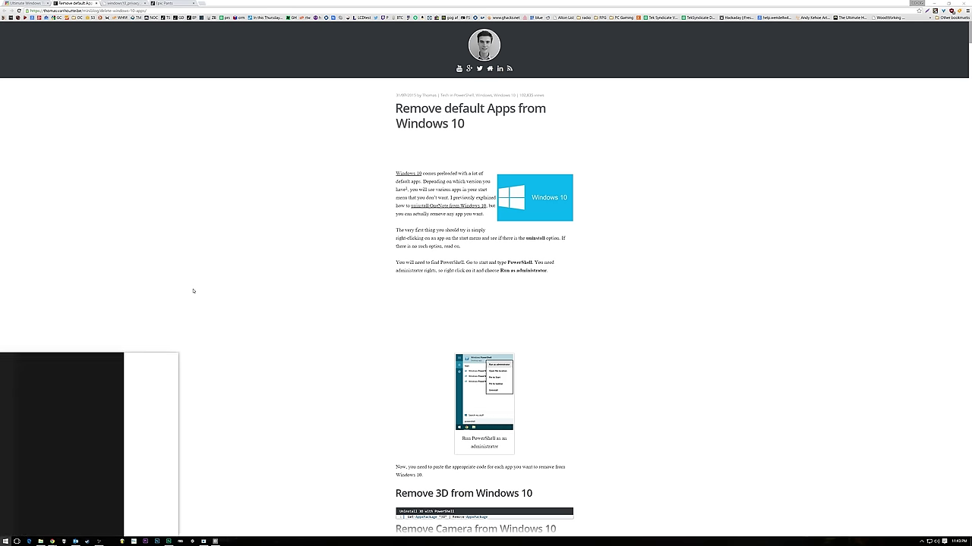
{"action": "type", "text": "powershell"}
{"action": "key", "text": "Return"}
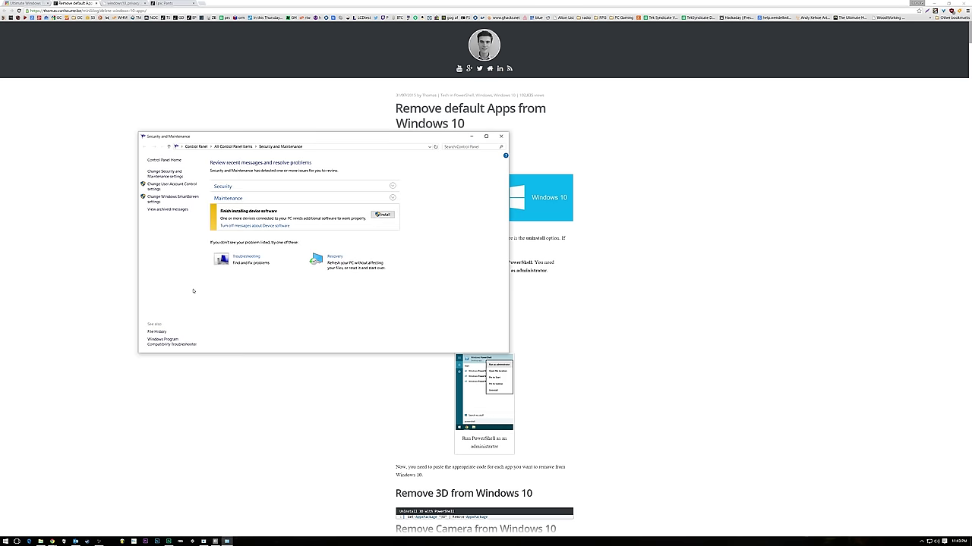
{"action": "left_click", "coordinate": [171, 199]}
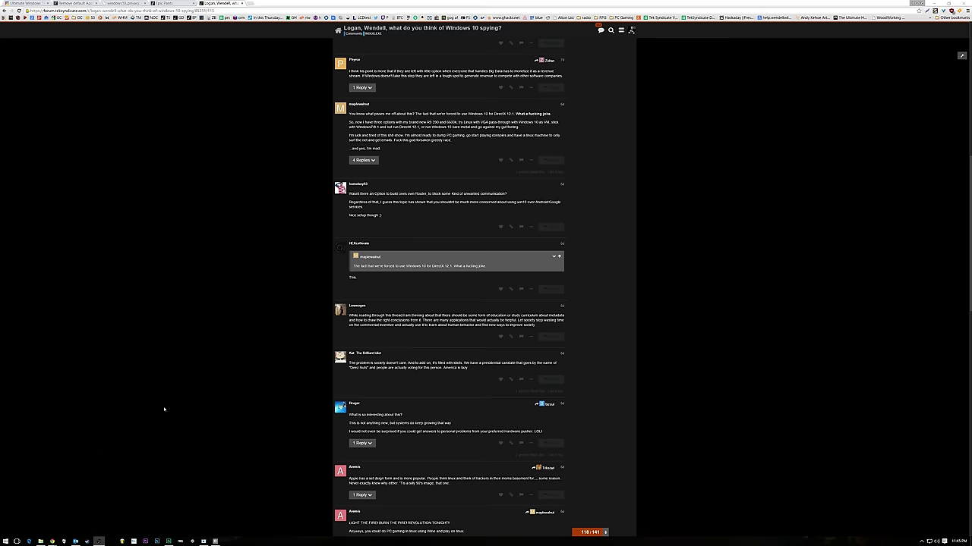
Find the earlier forum post about blocking Microsoft servers with a firewall and highlight its list of IP ranges.
{"action": "scroll", "coordinate": [263, 297], "scroll_direction": "up", "scroll_amount": 15}
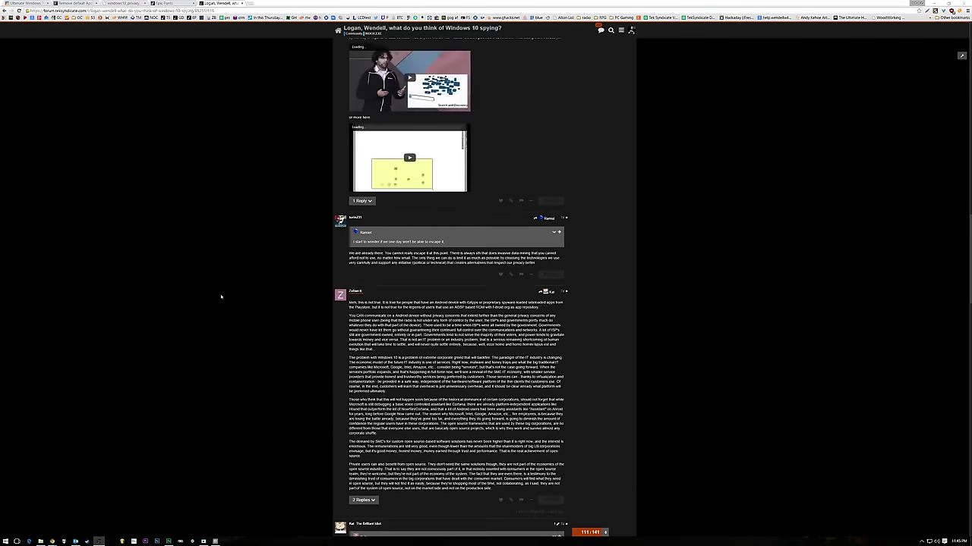
{"action": "scroll", "coordinate": [221, 297], "scroll_direction": "up", "scroll_amount": 5}
{"action": "scroll", "coordinate": [227, 324], "scroll_direction": "up", "scroll_amount": 20}
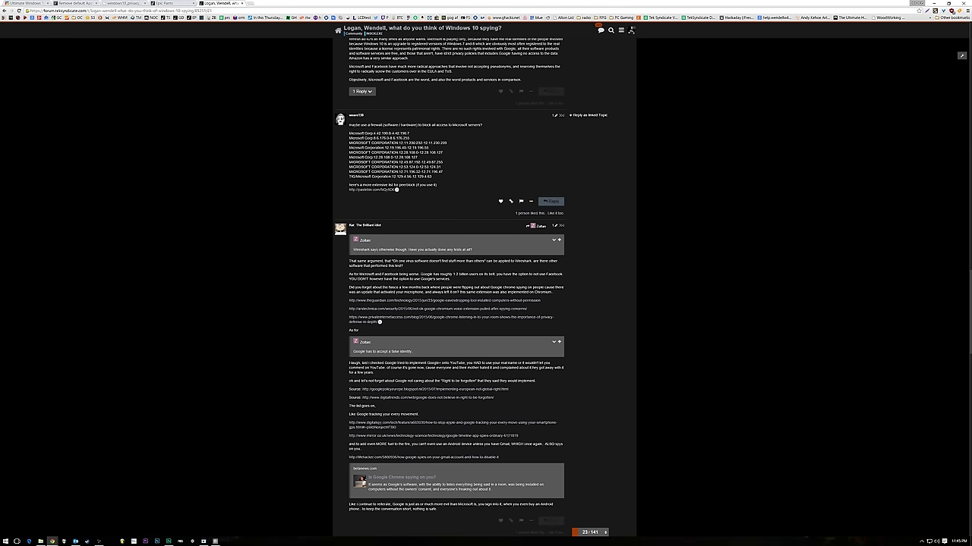
{"action": "left_click_drag", "start_coordinate": [440, 179], "coordinate": [350, 132]}
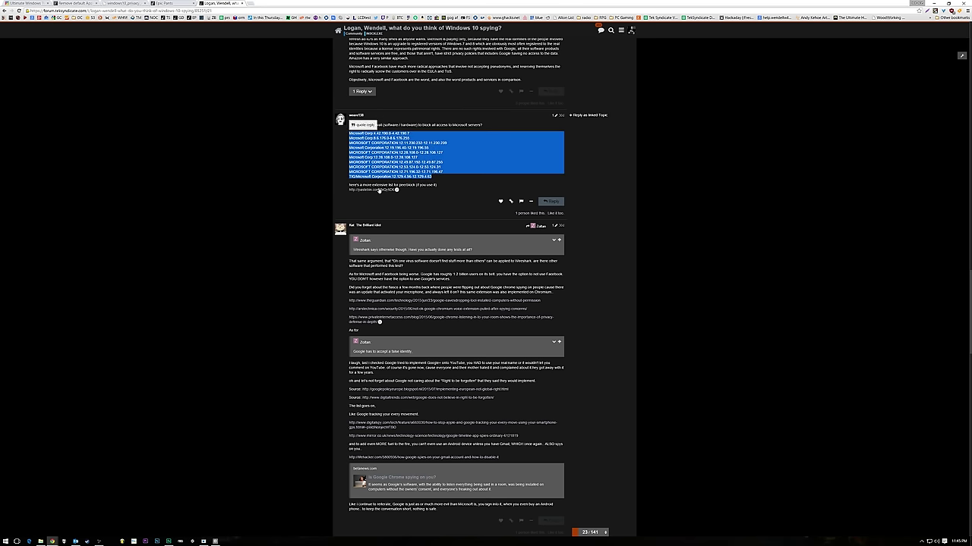
Open the Pastebin link in that forum post and examine the extended list of Microsoft IP ranges to its end.
{"action": "left_click", "coordinate": [380, 190]}
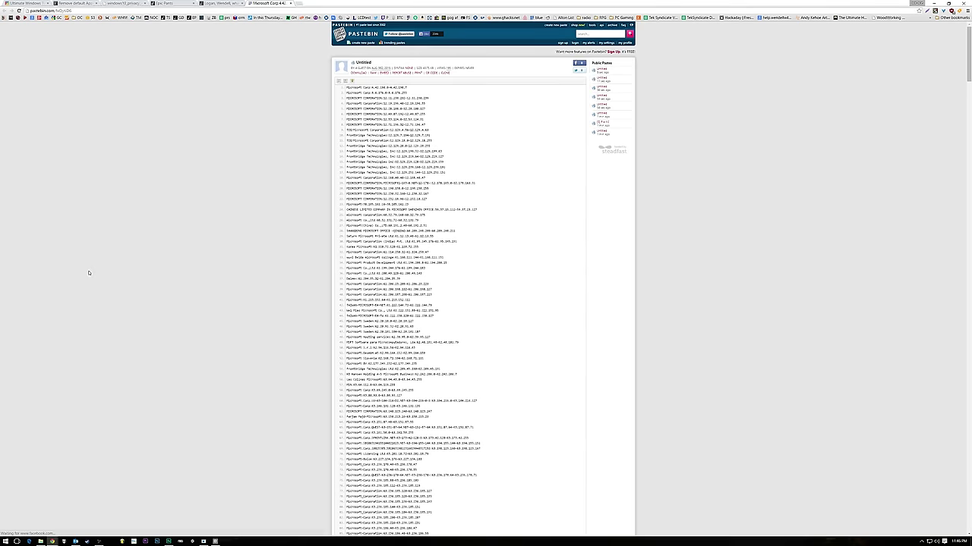
{"action": "scroll", "coordinate": [253, 238], "scroll_direction": "down", "scroll_amount": 6}
{"action": "scroll", "coordinate": [397, 358], "scroll_direction": "down", "scroll_amount": 15}
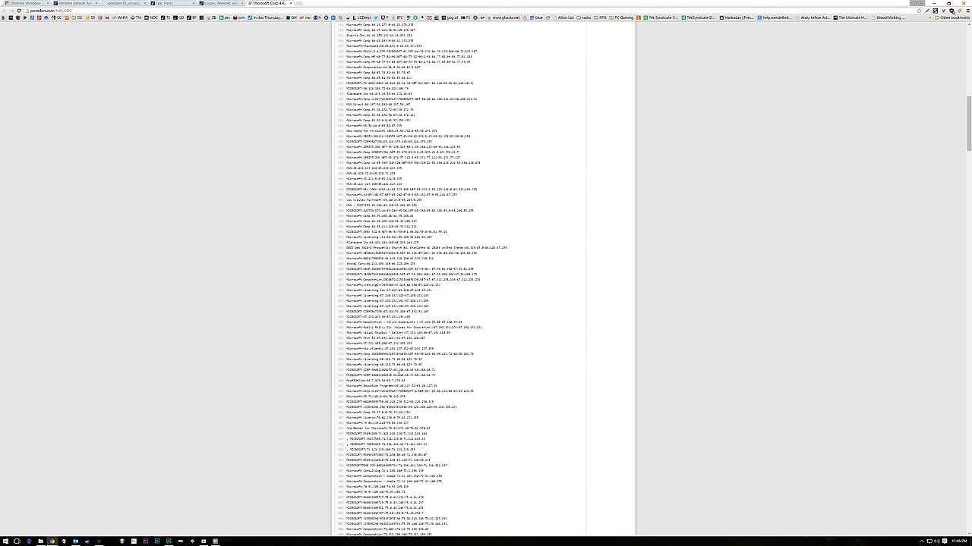
{"action": "scroll", "coordinate": [397, 376], "scroll_direction": "down", "scroll_amount": 8}
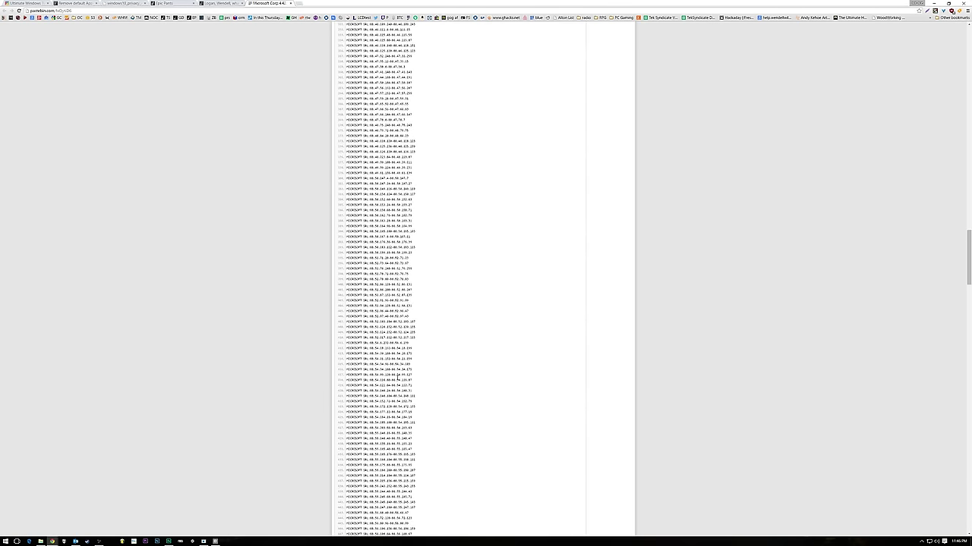
{"action": "scroll", "coordinate": [418, 382], "scroll_direction": "down", "scroll_amount": 15}
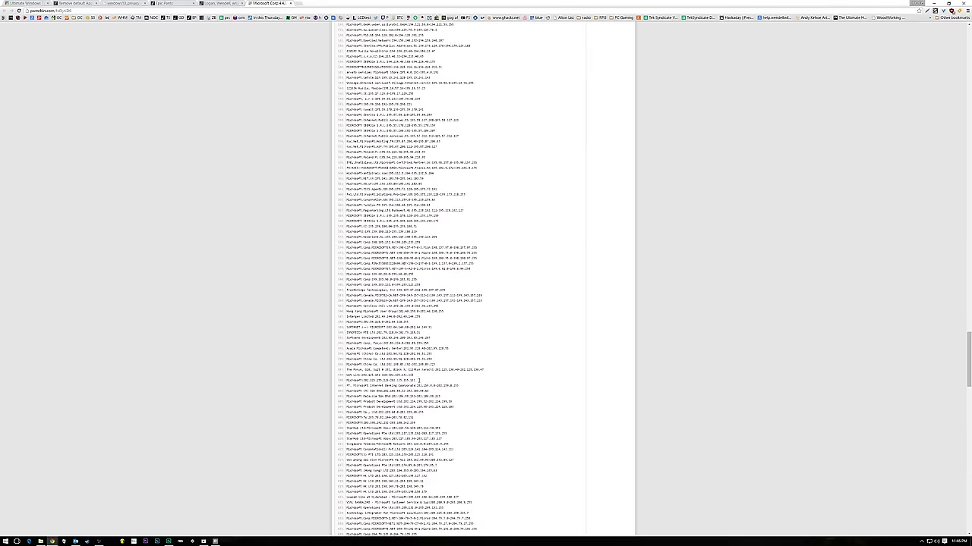
{"action": "scroll", "coordinate": [418, 382], "scroll_direction": "down", "scroll_amount": 15}
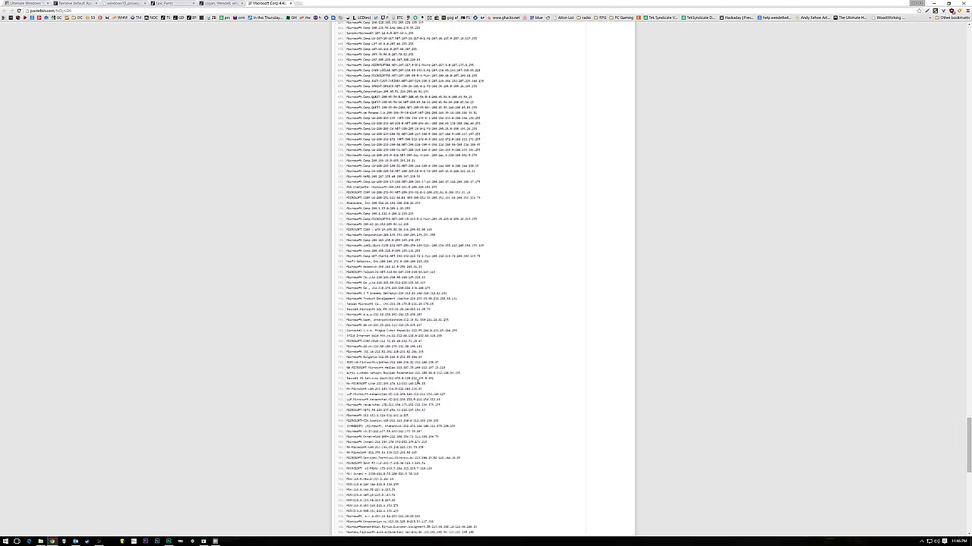
{"action": "scroll", "coordinate": [416, 384], "scroll_direction": "down", "scroll_amount": 5}
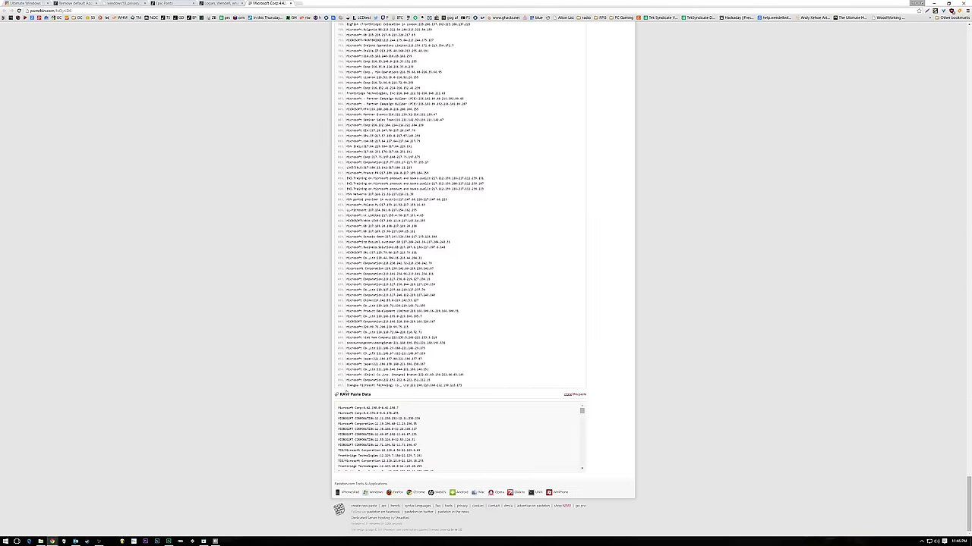
Return to the start of the Pastebin list and highlight sample Microsoft address entries.
{"action": "middle_click", "coordinate": [266, 436]}
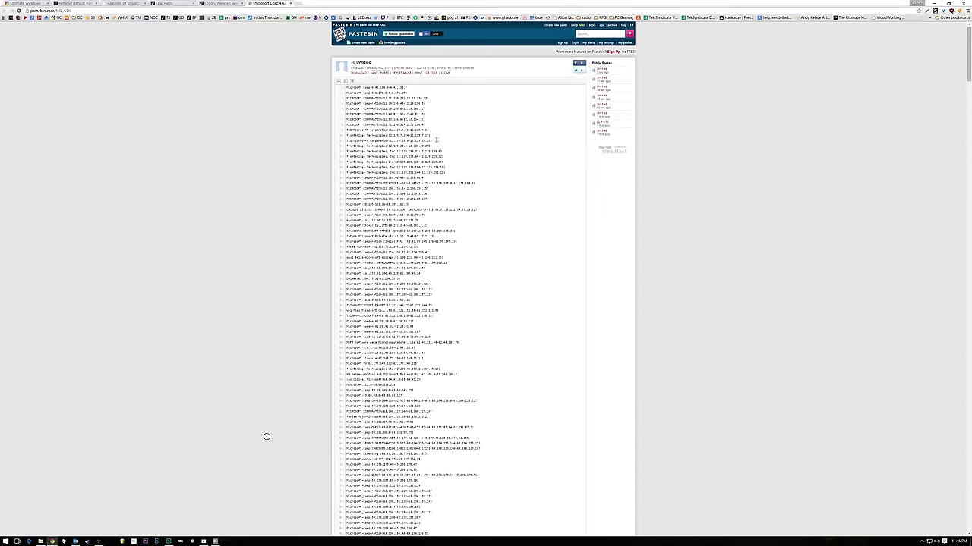
{"action": "middle_click", "coordinate": [426, 183]}
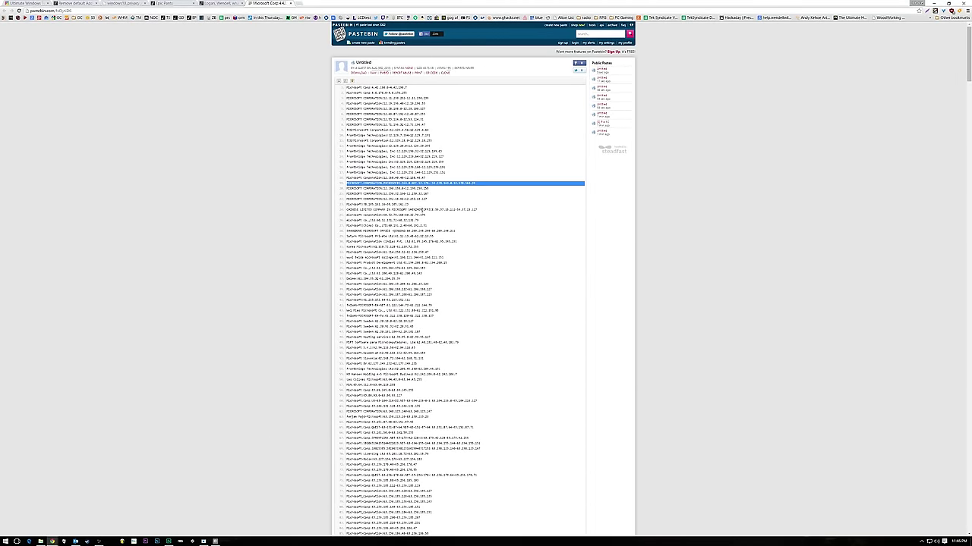
{"action": "left_click_drag", "start_coordinate": [425, 216], "coordinate": [376, 220]}
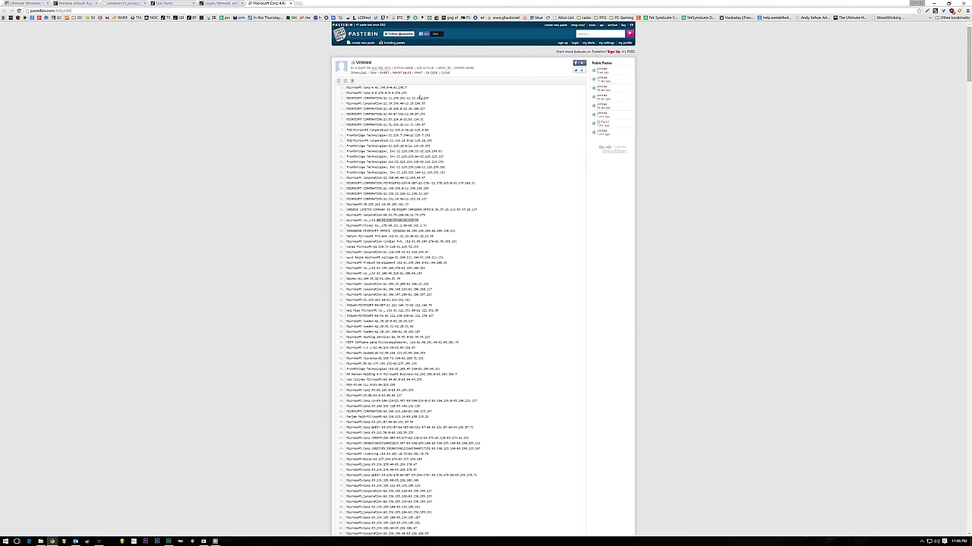
{"action": "left_click", "coordinate": [445, 125]}
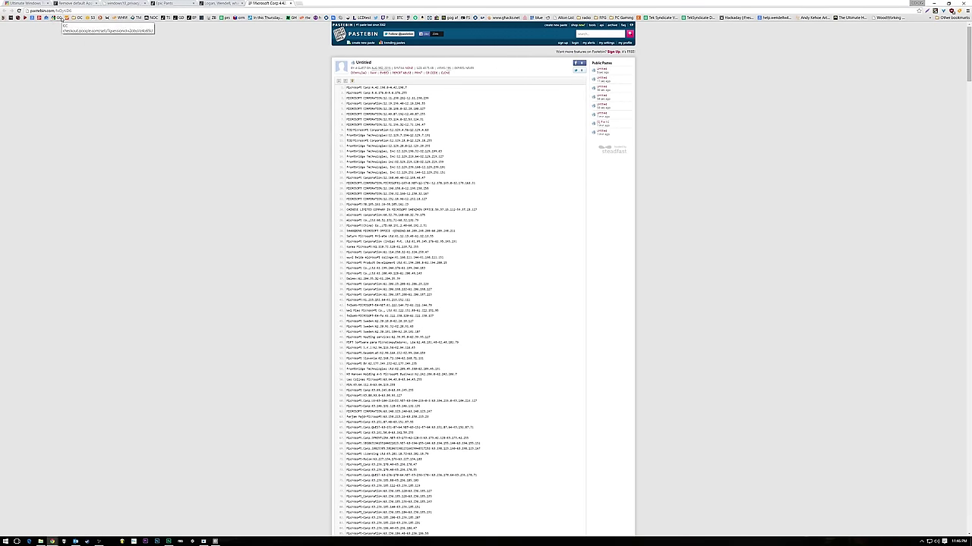
Go back to the "Remove default Apps from Windows 10" article and examine its PowerShell instructions and per-app removal commands.
{"action": "left_click", "coordinate": [221, 3]}
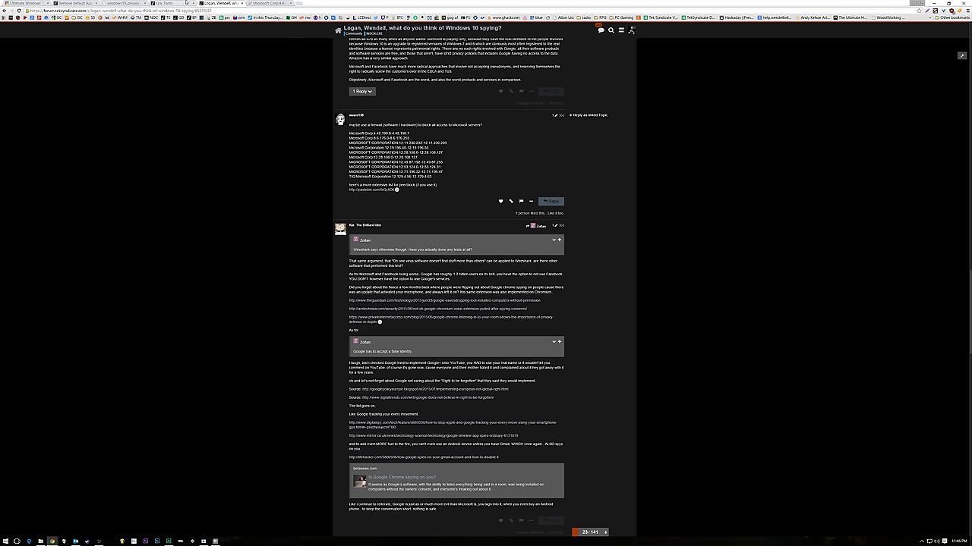
{"action": "left_click", "coordinate": [173, 3]}
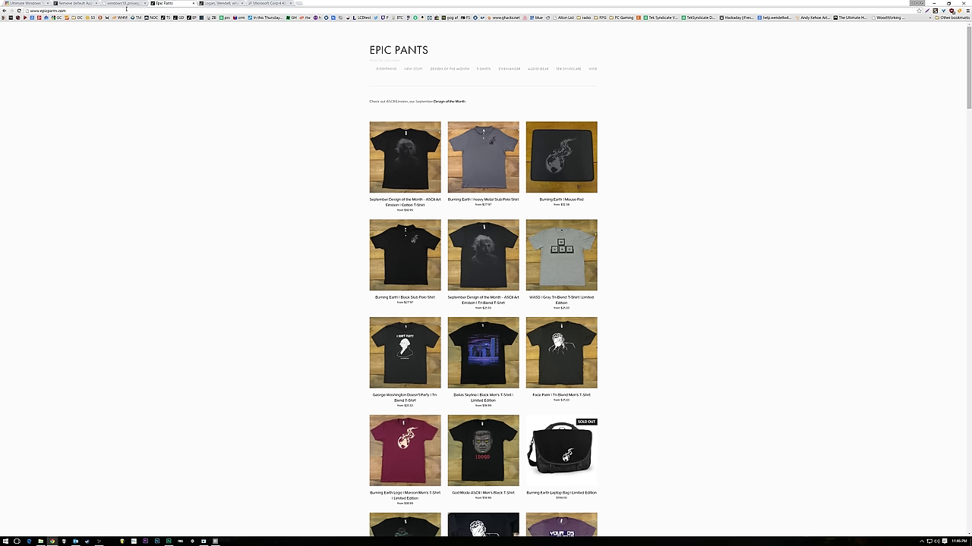
{"action": "left_click", "coordinate": [75, 3]}
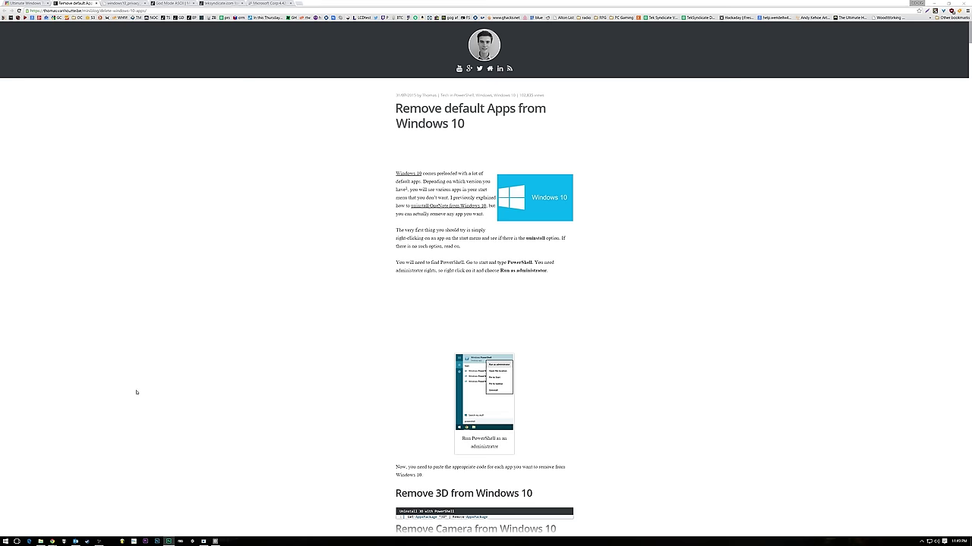
{"action": "scroll", "coordinate": [285, 350], "scroll_direction": "down", "scroll_amount": 10}
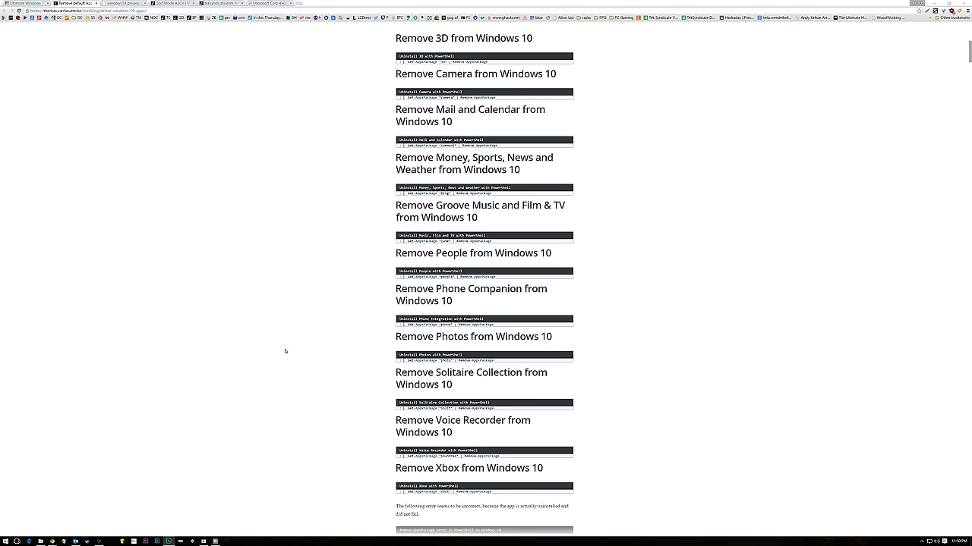
{"action": "scroll", "coordinate": [293, 288], "scroll_direction": "up", "scroll_amount": 6}
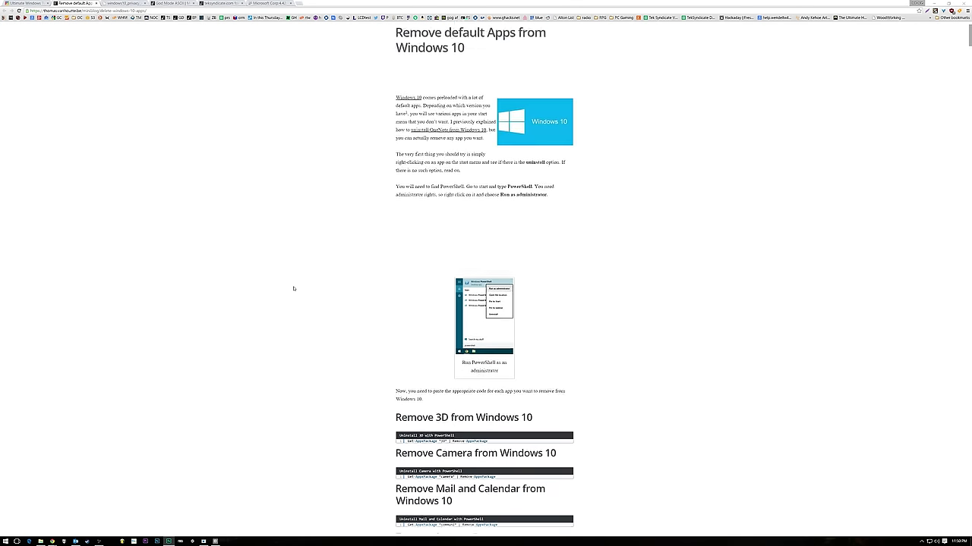
{"action": "scroll", "coordinate": [293, 288], "scroll_direction": "down", "scroll_amount": 2}
{"action": "scroll", "coordinate": [293, 288], "scroll_direction": "down", "scroll_amount": 2}
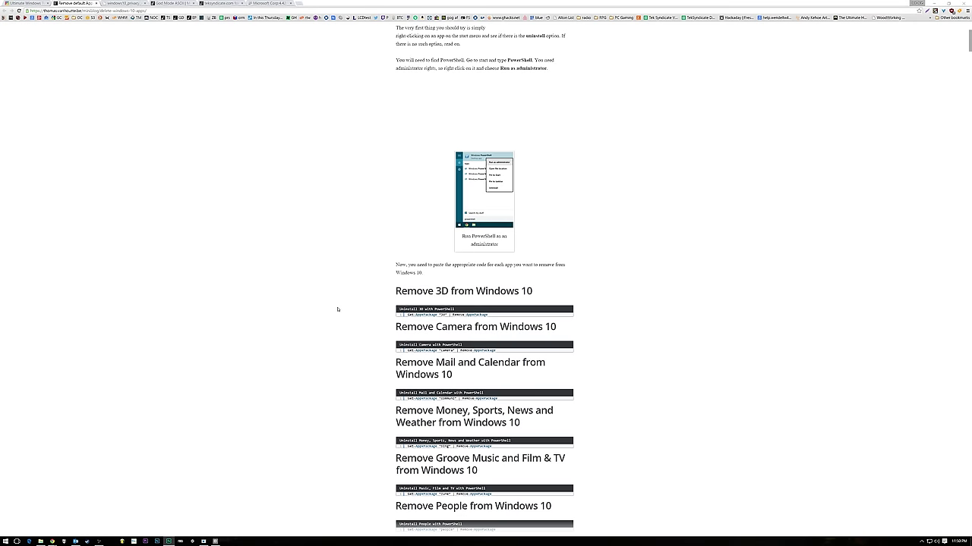
{"action": "scroll", "coordinate": [337, 309], "scroll_direction": "up", "scroll_amount": 4}
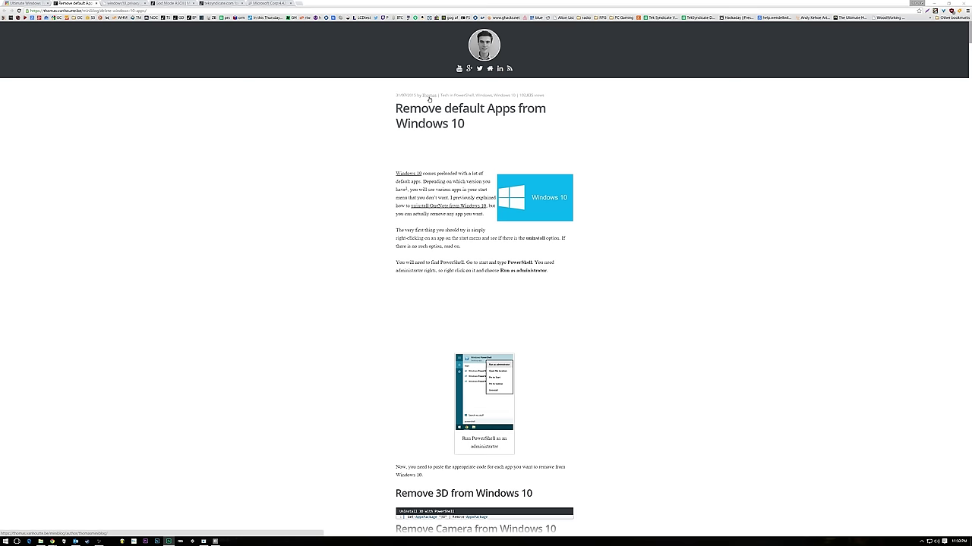
{"action": "scroll", "coordinate": [310, 285], "scroll_direction": "down", "scroll_amount": 6}
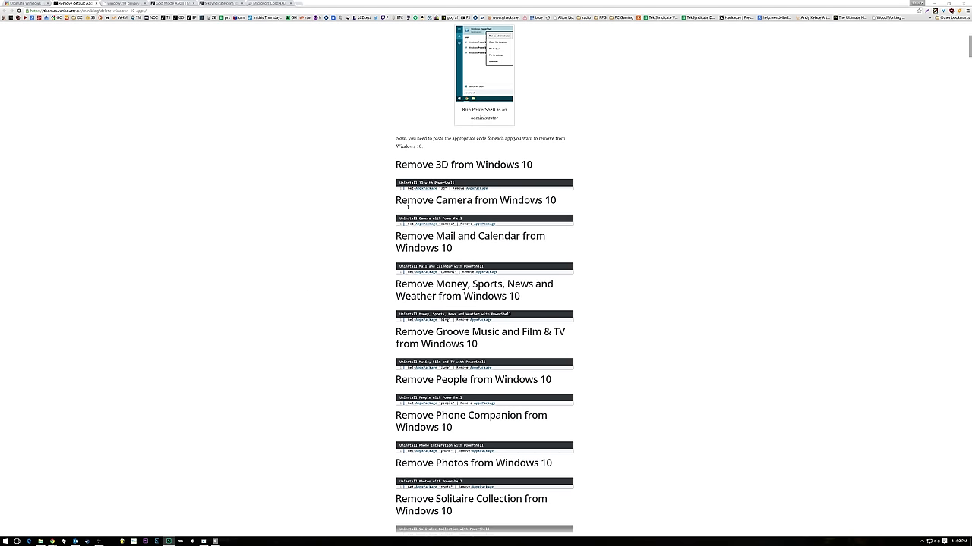
{"action": "scroll", "coordinate": [408, 205], "scroll_direction": "down", "scroll_amount": 2}
{"action": "scroll", "coordinate": [406, 209], "scroll_direction": "up", "scroll_amount": 2}
{"action": "scroll", "coordinate": [268, 284], "scroll_direction": "down", "scroll_amount": 5}
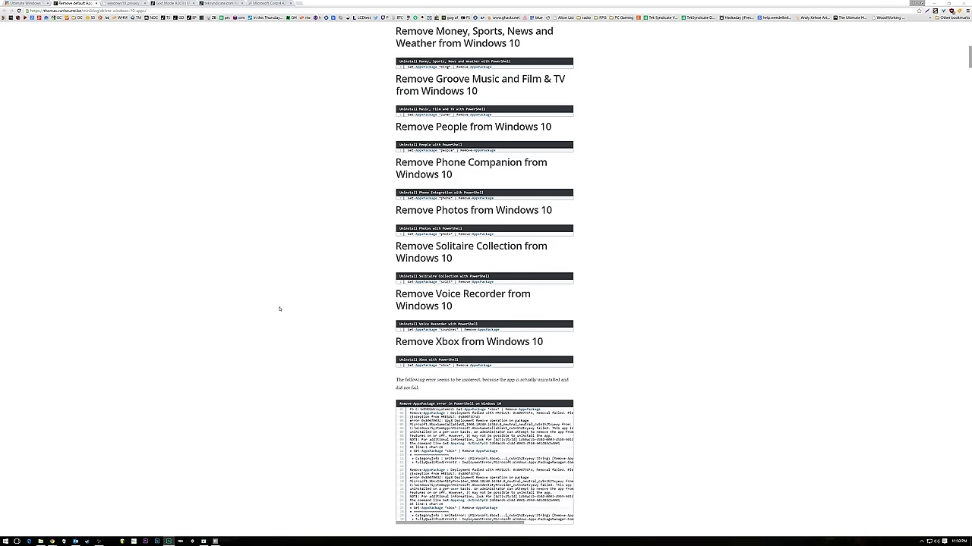
{"action": "scroll", "coordinate": [429, 259], "scroll_direction": "up", "scroll_amount": 2}
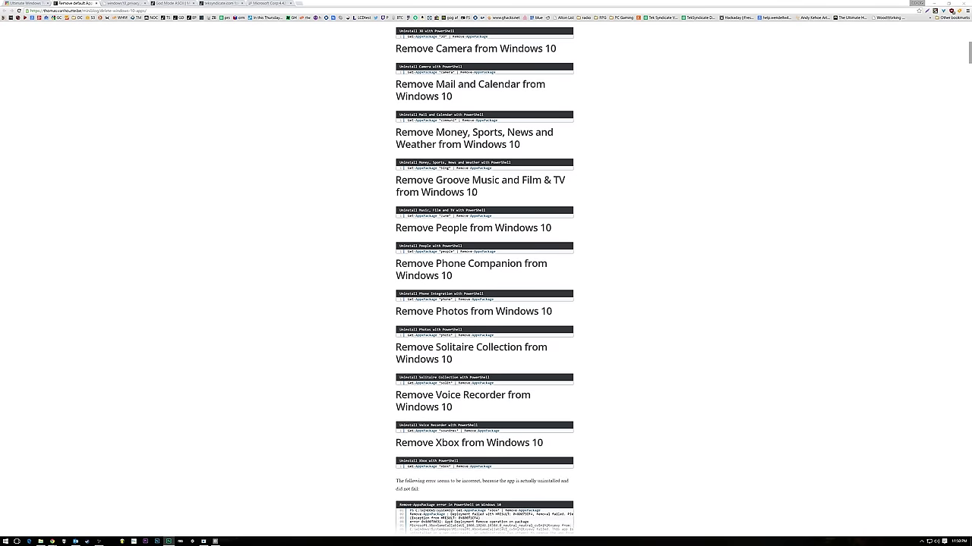
{"action": "scroll", "coordinate": [434, 263], "scroll_direction": "up", "scroll_amount": 2}
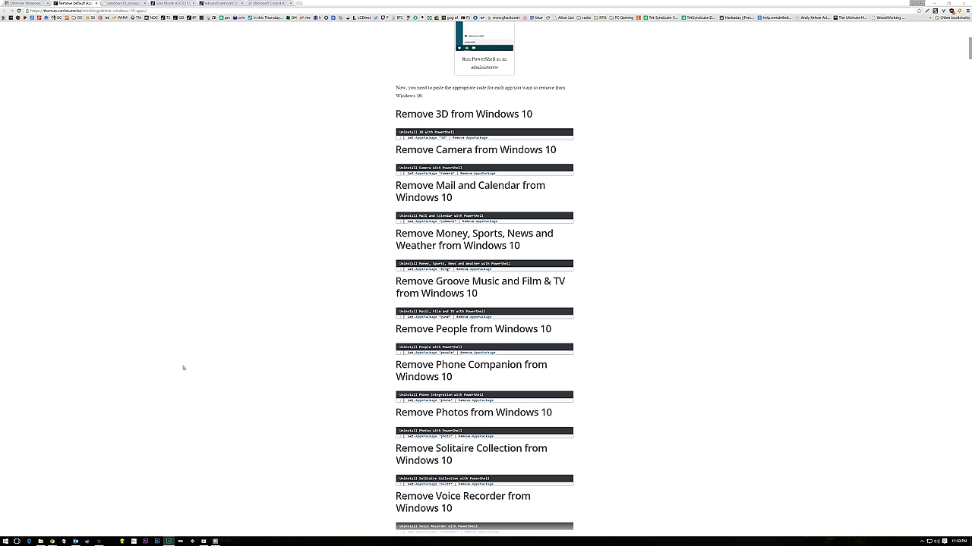
Run Windows PowerShell as administrator and list the app packages of all users with Get-AppxPackage -AllUsers.
{"action": "key", "text": "super"}
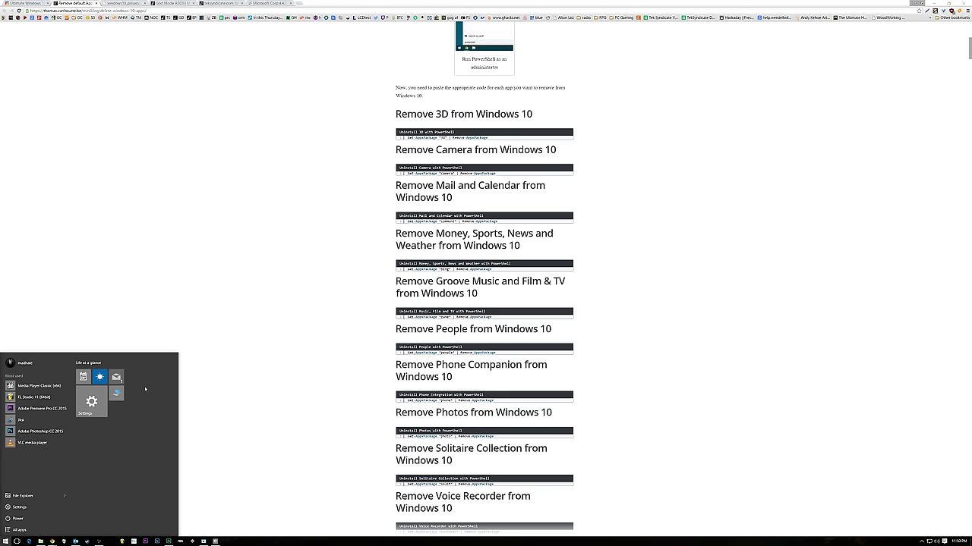
{"action": "type", "text": "pow"}
{"action": "right_click", "coordinate": [45, 387]}
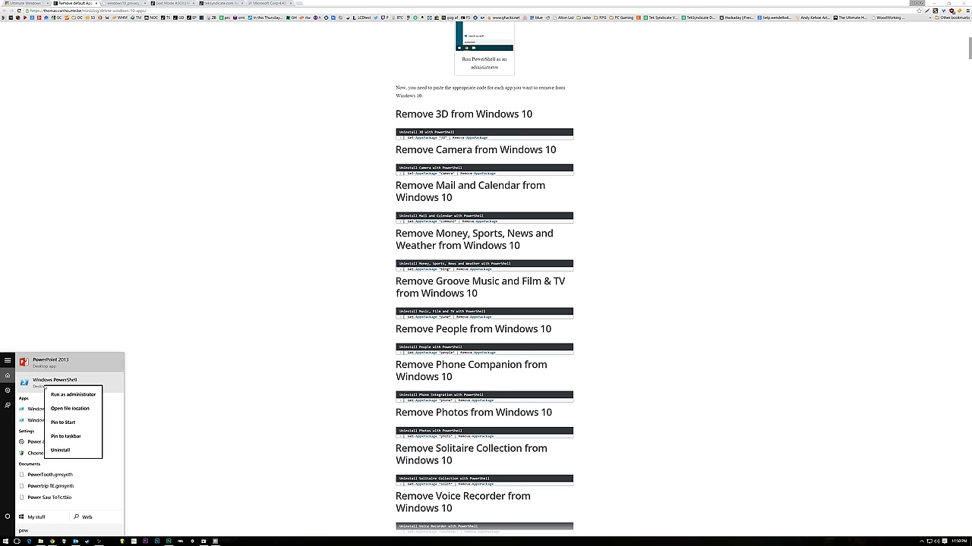
{"action": "left_click", "coordinate": [72, 395]}
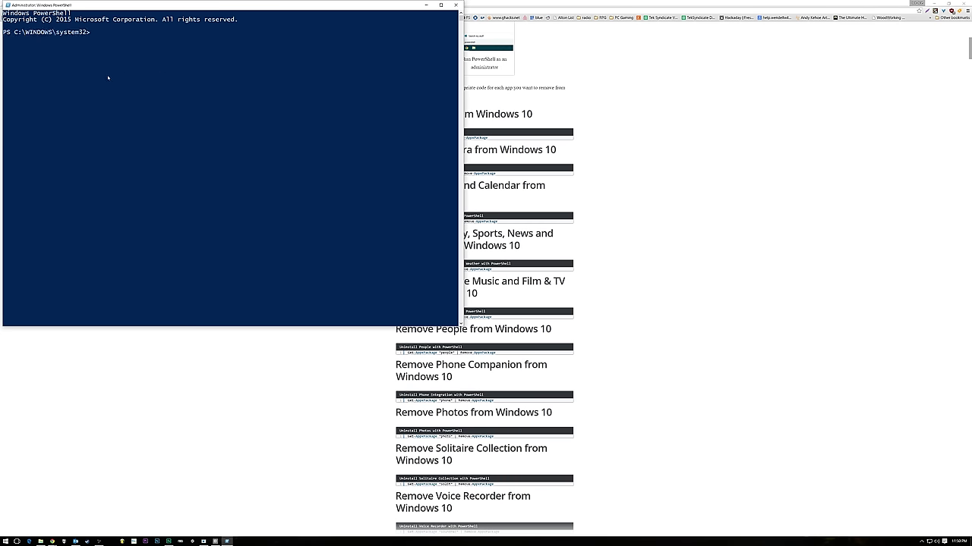
{"action": "type", "text": "Get-AppxPackage -AllUsers"}
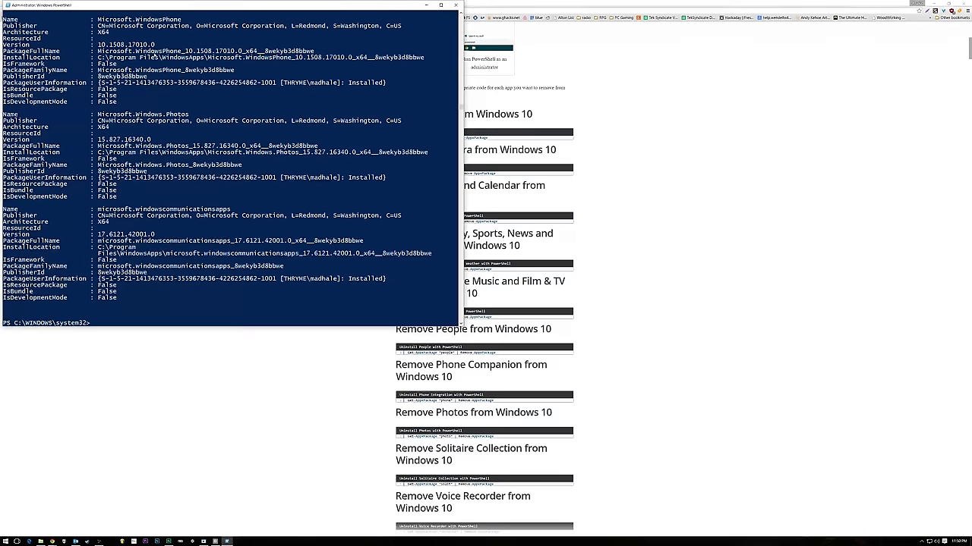
Run Get-AppXPackage | Remove-AppxPackage in the administrator PowerShell to remove the default Windows apps.
{"action": "key", "text": "alt+Tab"}
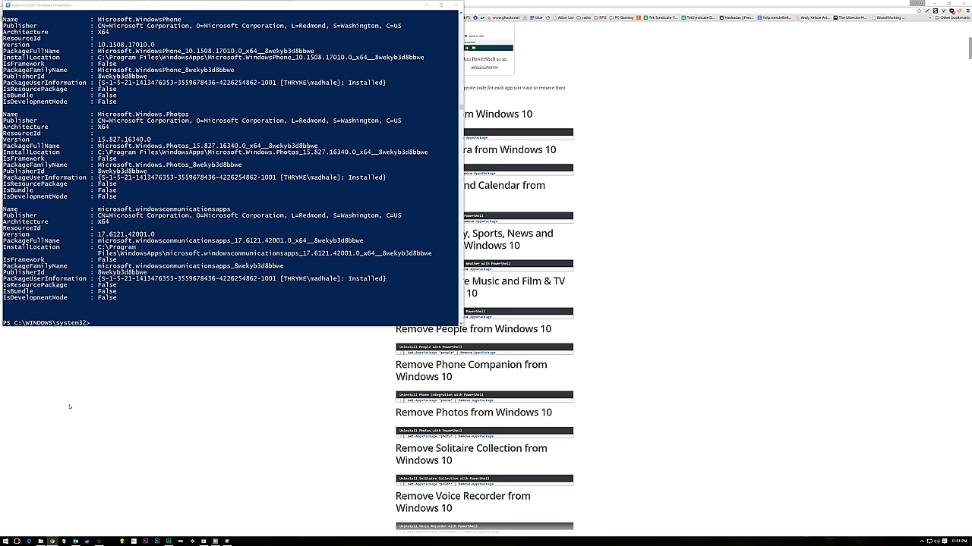
{"action": "right_click", "coordinate": [210, 306]}
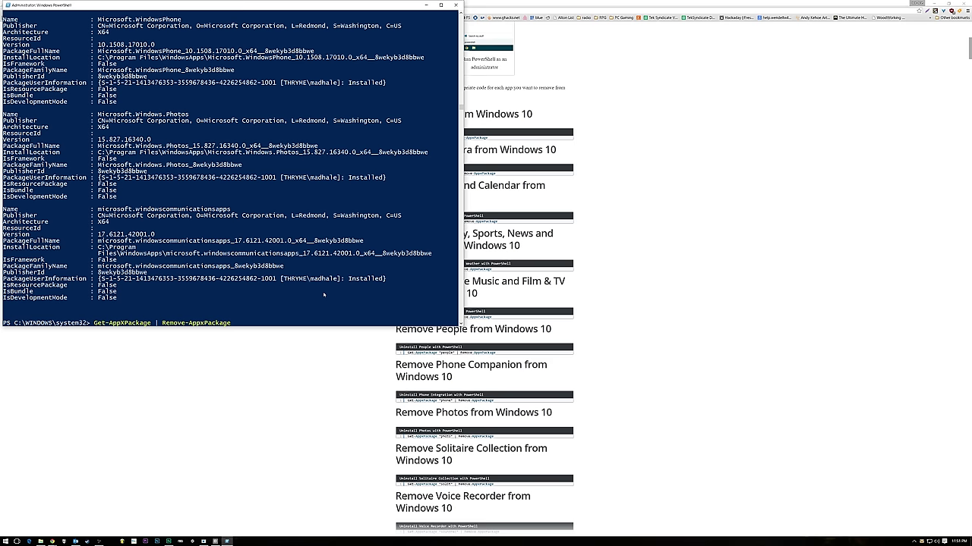
{"action": "key", "text": "Return"}
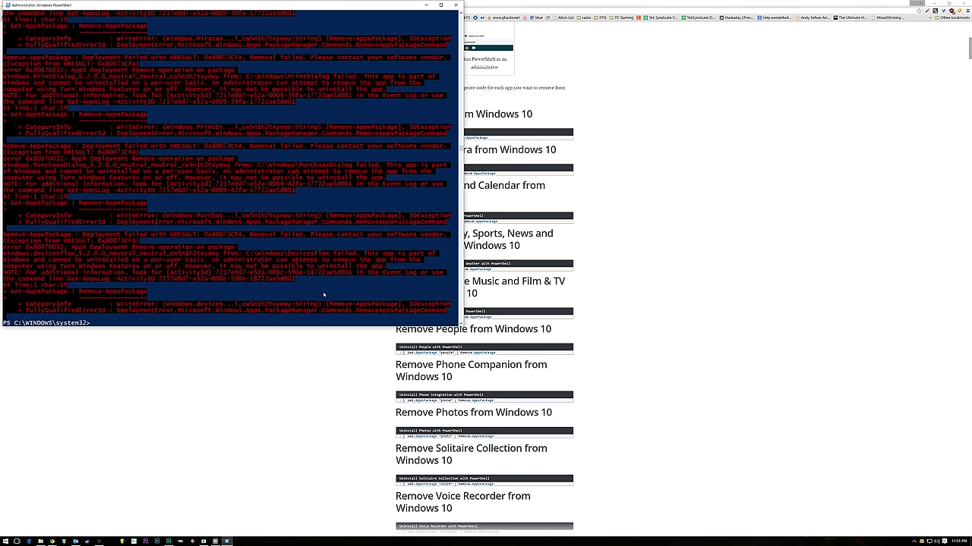
Look through the Start menu's full app list for remaining default Windows apps and check the options available for Cortana.
{"action": "key", "text": "super"}
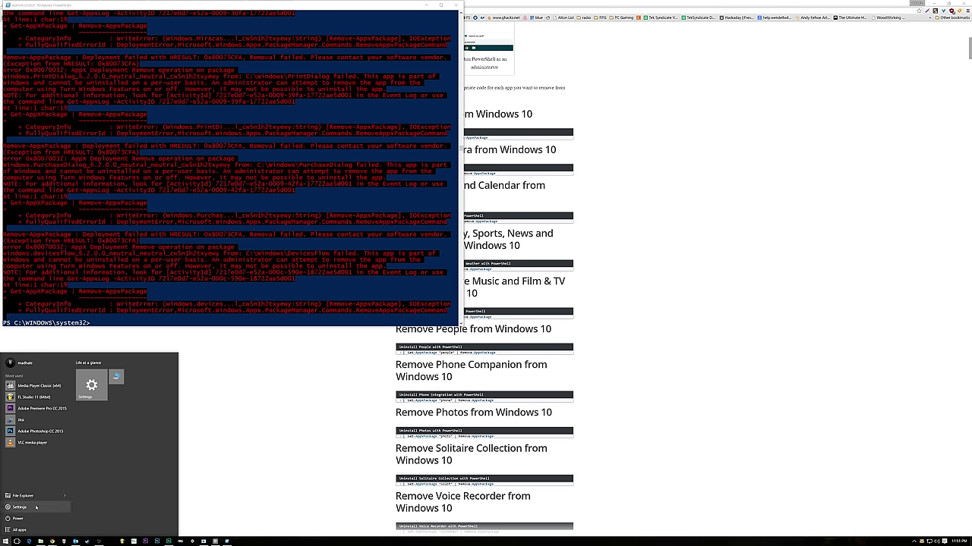
{"action": "left_click", "coordinate": [20, 529]}
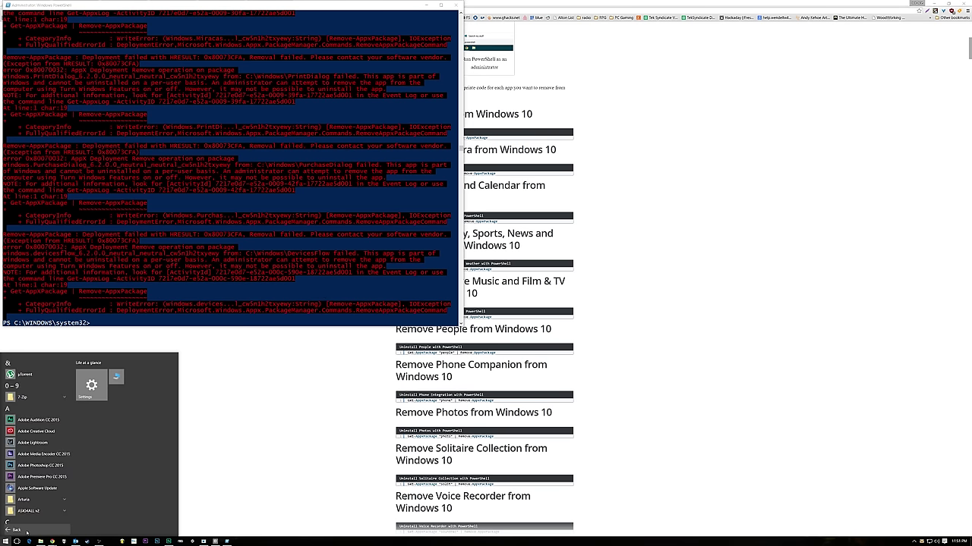
{"action": "scroll", "coordinate": [45, 420], "scroll_direction": "down", "scroll_amount": 2}
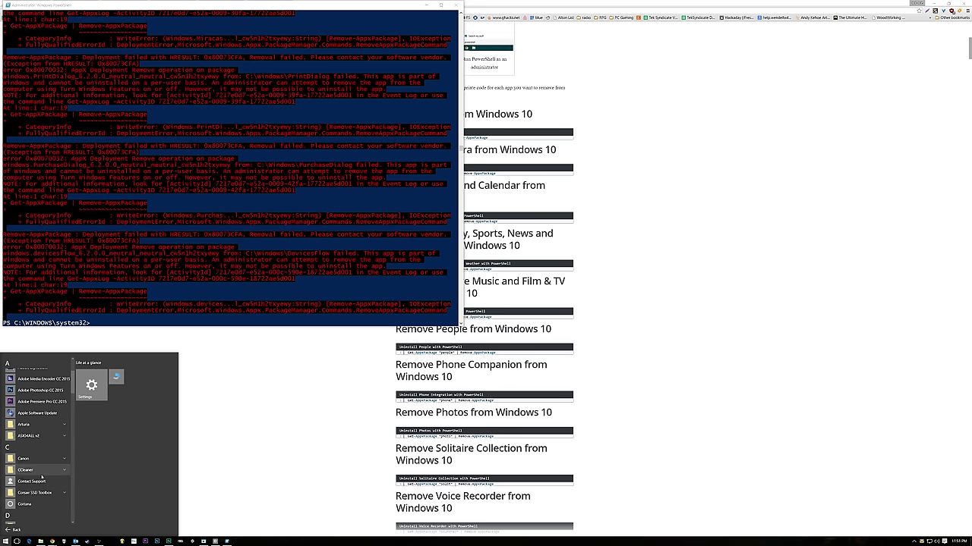
{"action": "scroll", "coordinate": [48, 456], "scroll_direction": "down", "scroll_amount": 2}
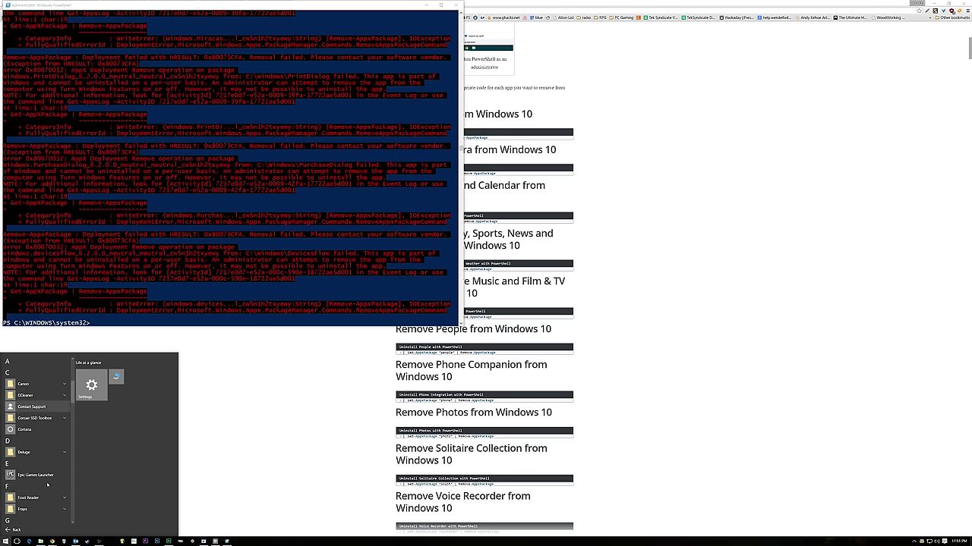
{"action": "right_click", "coordinate": [34, 432]}
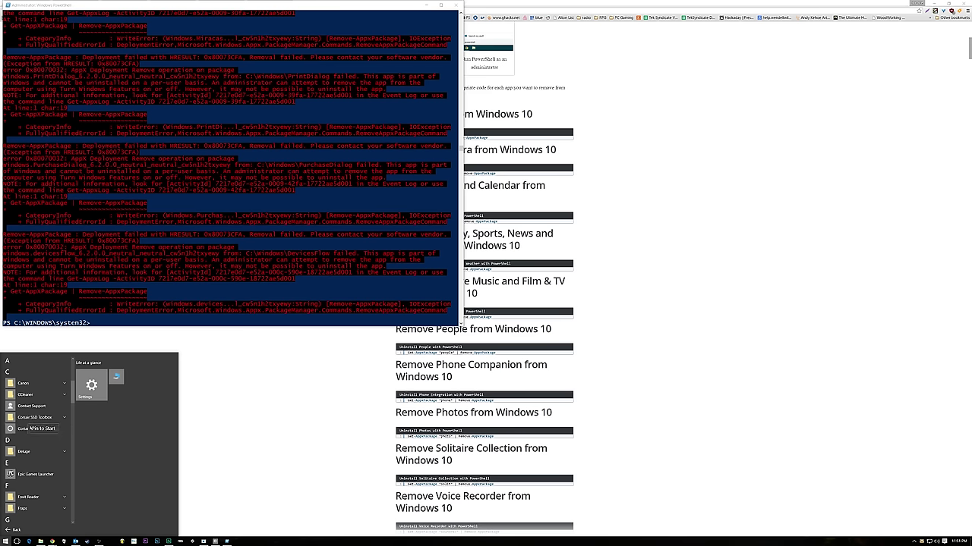
{"action": "left_click", "coordinate": [110, 440]}
Run Get-AppXProvisionedPackage -online | Remove-AppxProvisionedPackage -online in the administrator PowerShell to remove the provisioned default apps.
{"action": "left_click", "coordinate": [52, 541]}
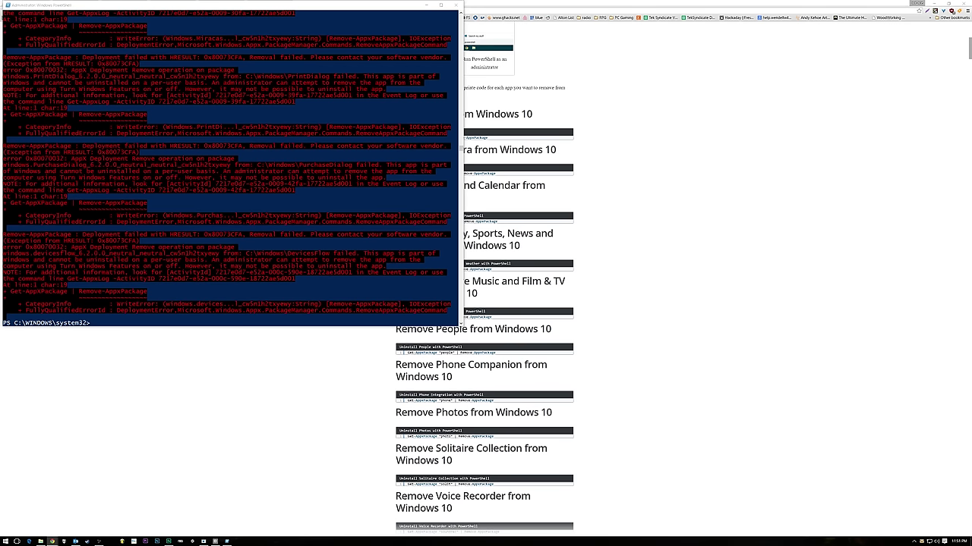
{"action": "left_click", "coordinate": [227, 541]}
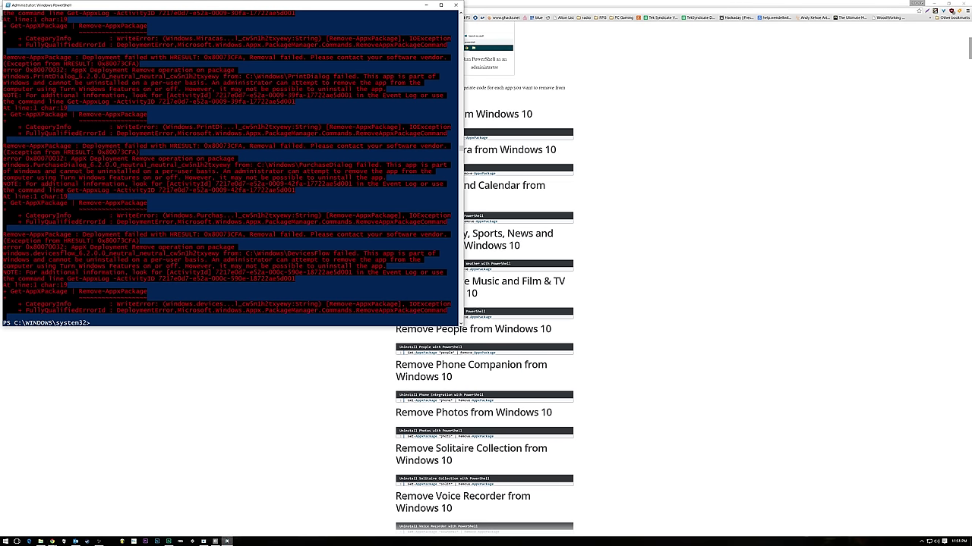
{"action": "right_click", "coordinate": [106, 320]}
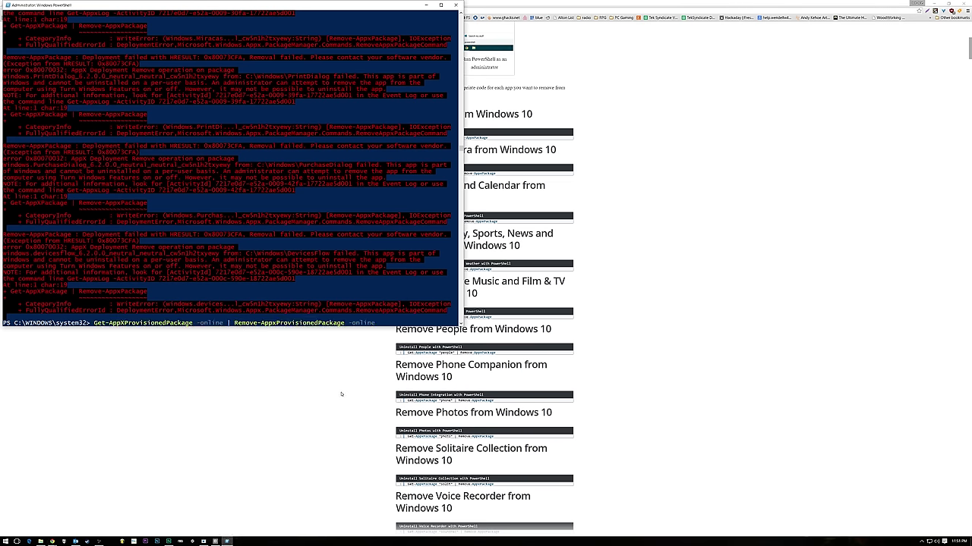
{"action": "key", "text": "Return"}
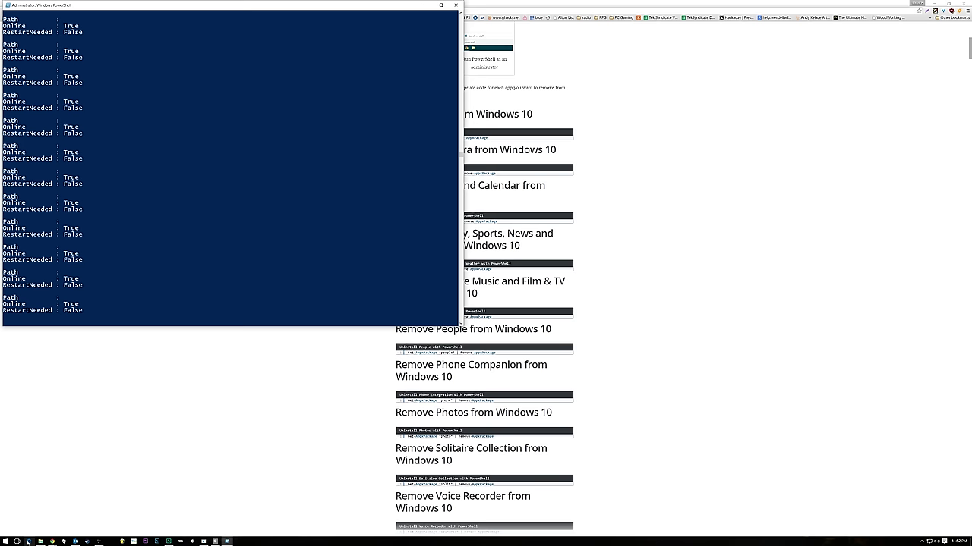
Unpin Microsoft Edge from the taskbar.
{"action": "right_click", "coordinate": [29, 541]}
{"action": "left_click", "coordinate": [38, 531]}
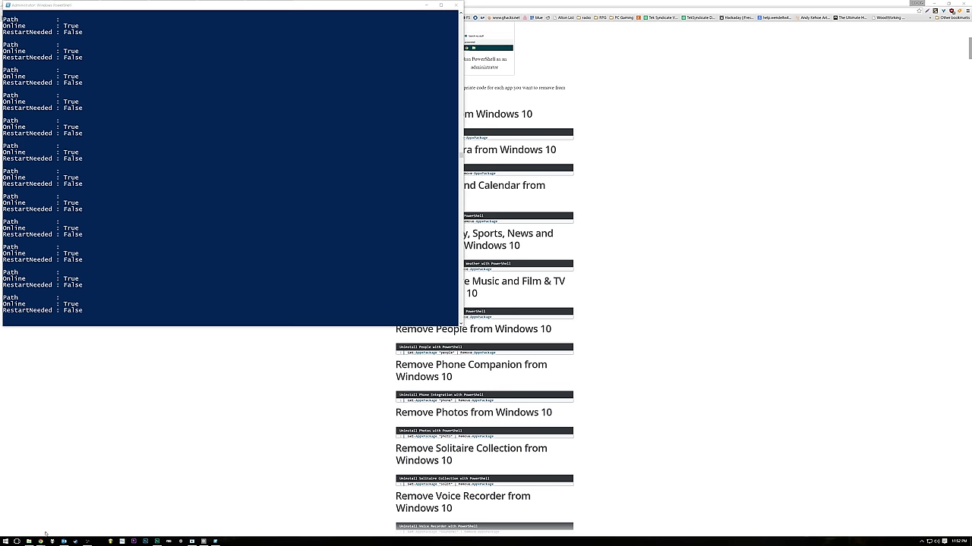
Switch to the Epic Pants store page in Chrome and browse its product catalogue.
{"action": "mouse_move", "coordinate": [88, 541]}
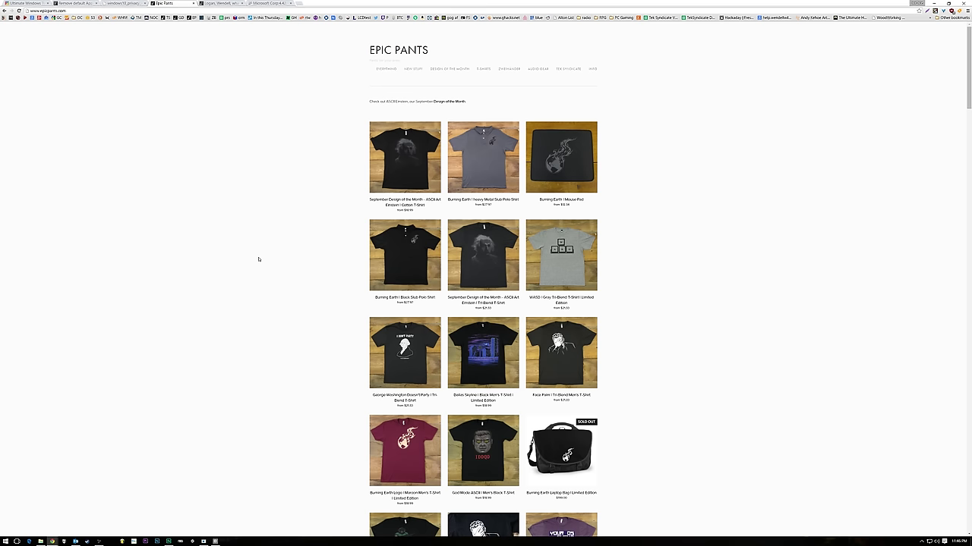
{"action": "scroll", "coordinate": [302, 365], "scroll_direction": "down", "scroll_amount": 3}
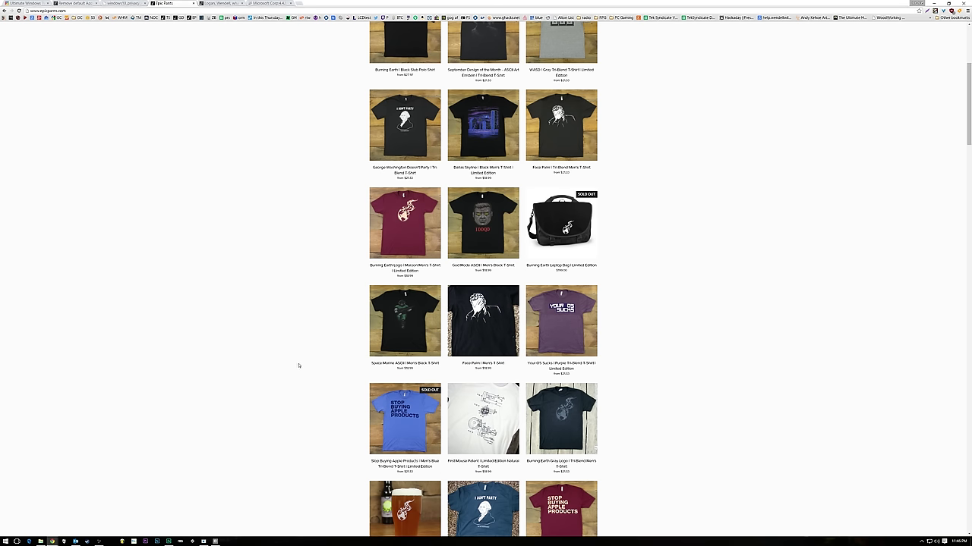
{"action": "scroll", "coordinate": [298, 365], "scroll_direction": "down", "scroll_amount": 2}
{"action": "scroll", "coordinate": [299, 368], "scroll_direction": "up", "scroll_amount": 5}
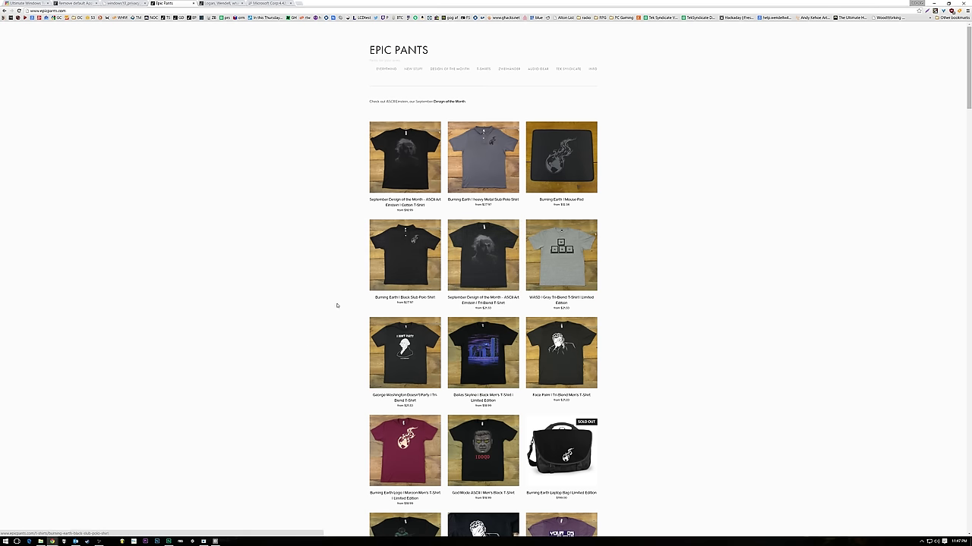
{"action": "scroll", "coordinate": [334, 312], "scroll_direction": "down", "scroll_amount": 4}
{"action": "scroll", "coordinate": [330, 319], "scroll_direction": "up", "scroll_amount": 4}
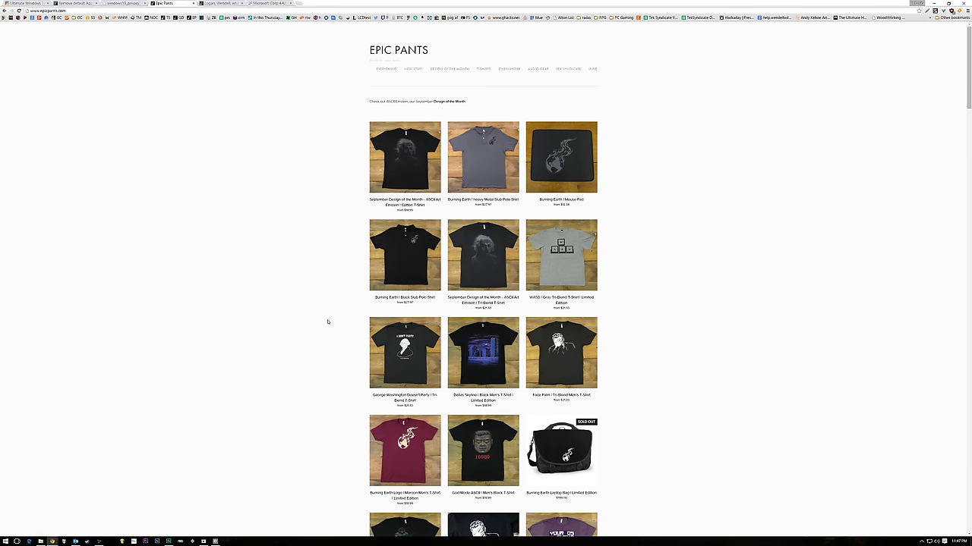
View the enlarged photo of the September Design of the Month ASCII Art Einstein Tri-Blend T-Shirt and return to the product list.
{"action": "left_click", "coordinate": [483, 255]}
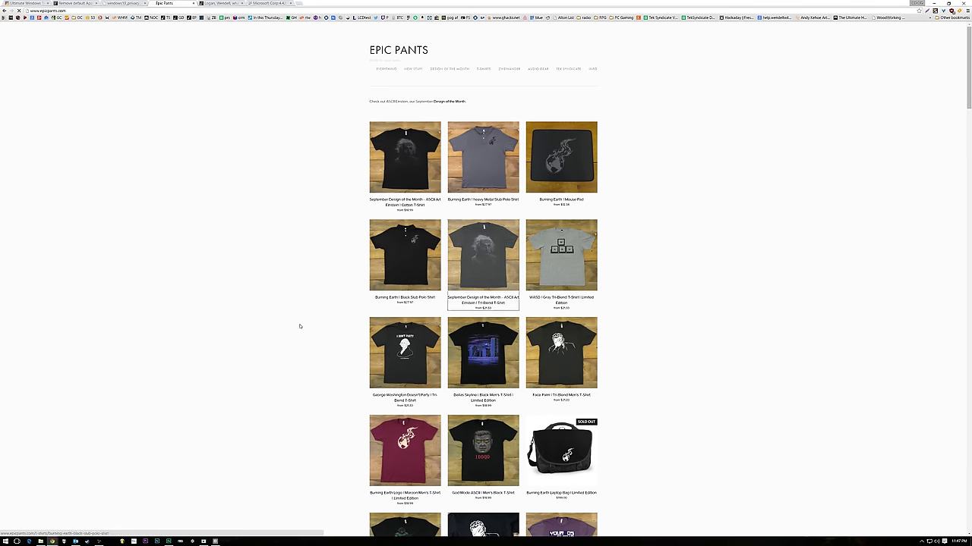
{"action": "left_click", "coordinate": [425, 195]}
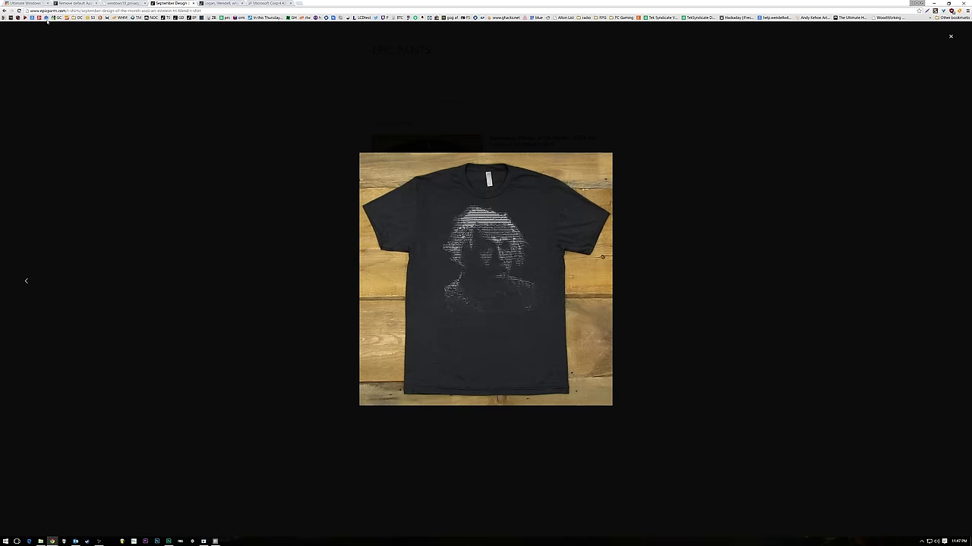
{"action": "key", "text": "alt+Left"}
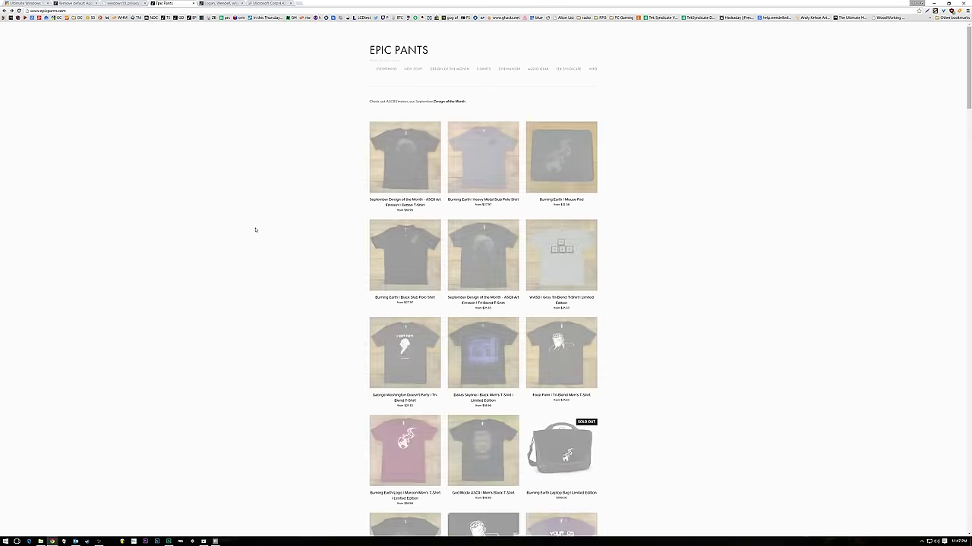
Open the product page of the God Mode ASCII Men's Black T-Shirt from the Epic Pants catalogue.
{"action": "scroll", "coordinate": [312, 281], "scroll_direction": "down", "scroll_amount": 3}
{"action": "scroll", "coordinate": [319, 320], "scroll_direction": "down", "scroll_amount": 3}
{"action": "scroll", "coordinate": [318, 319], "scroll_direction": "up", "scroll_amount": 3}
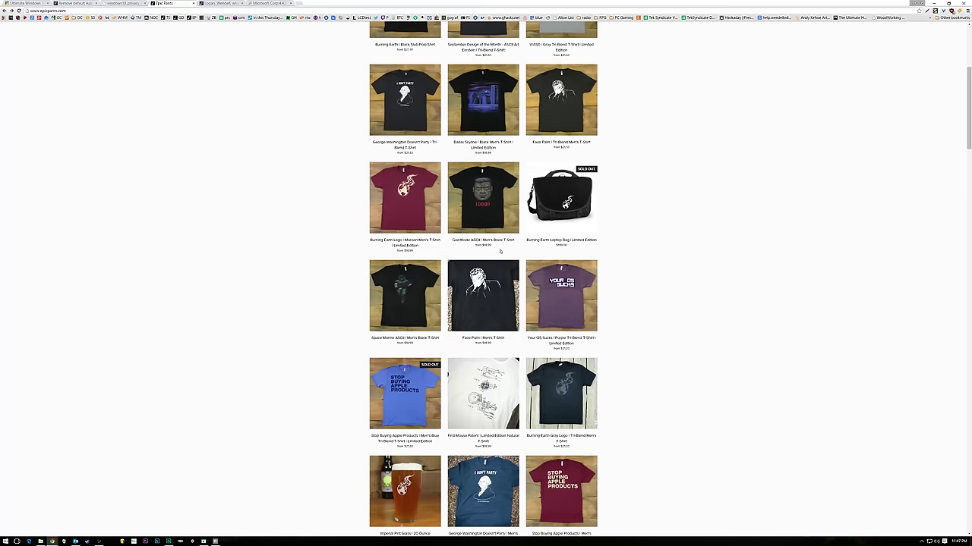
{"action": "left_click", "coordinate": [483, 259]}
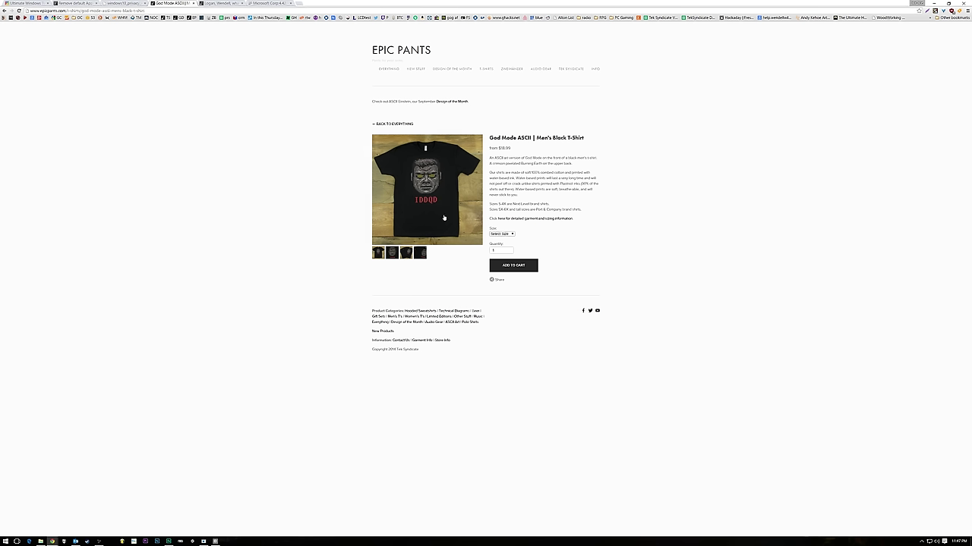